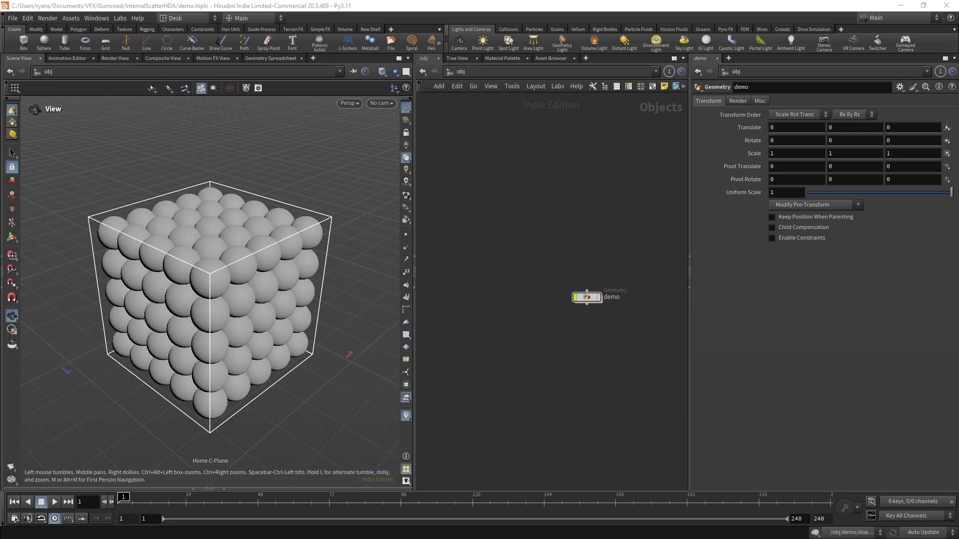
# Step: Open the demo geometry network and switch the viewport to the top view
pyautogui.doubleClick(587, 297)
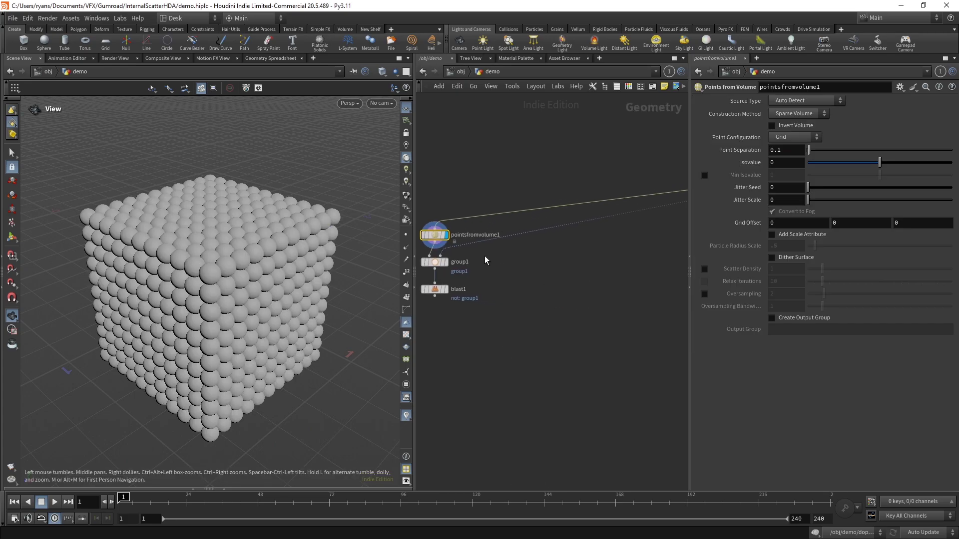
pyautogui.click(348, 103)
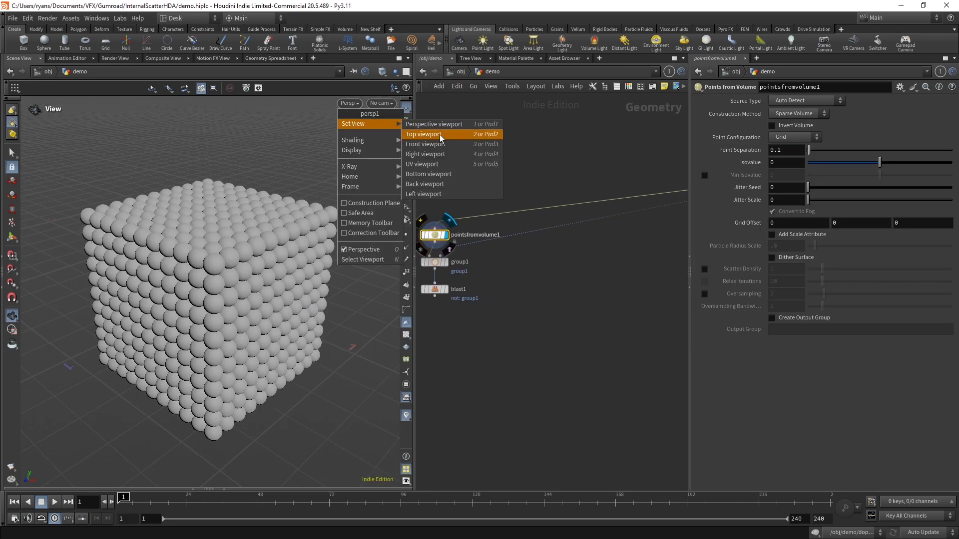
pyautogui.click(430, 133)
# Step: Compare the pointsfromvolume1 spheres with the box outline in wireframe and shaded display
pyautogui.press('w')
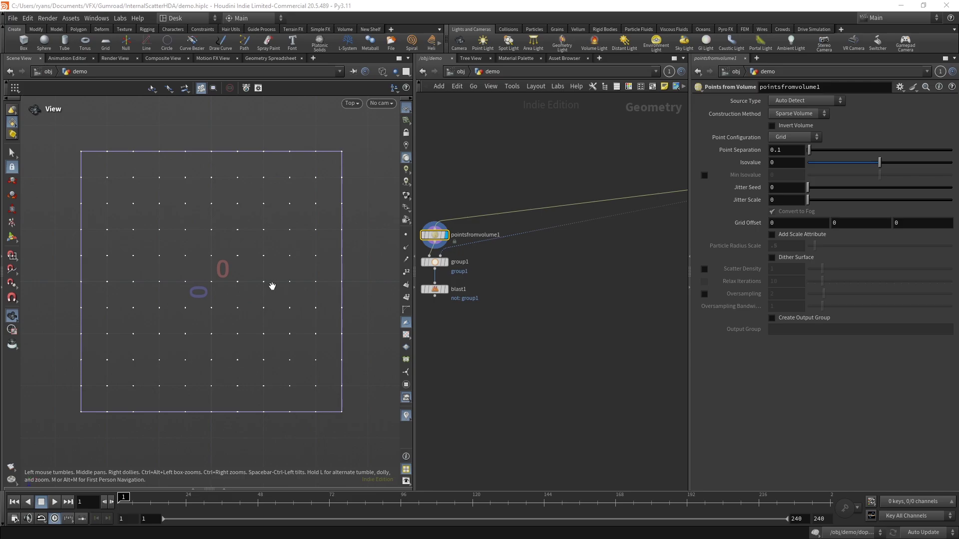
pyautogui.press('w')
pyautogui.scroll(-2, 520, 230)
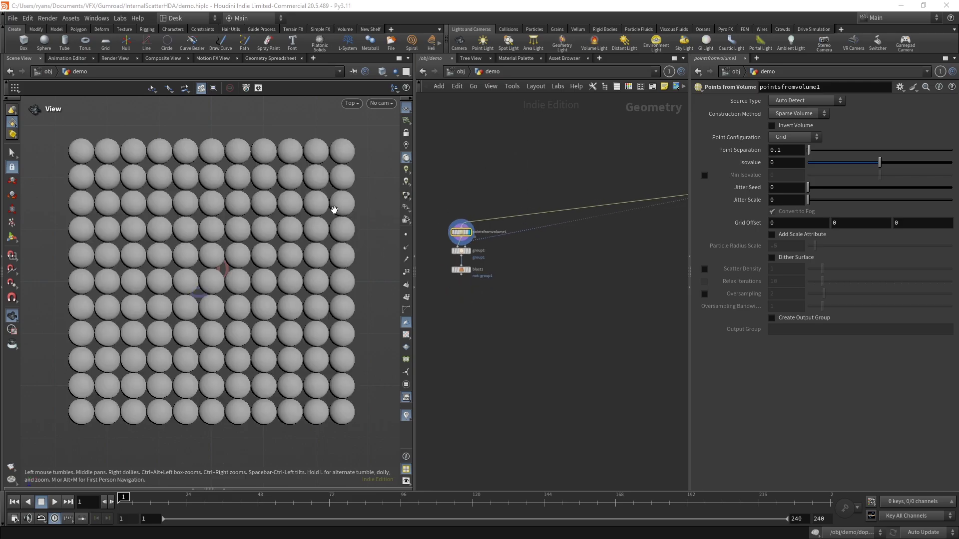
pyautogui.press('w')
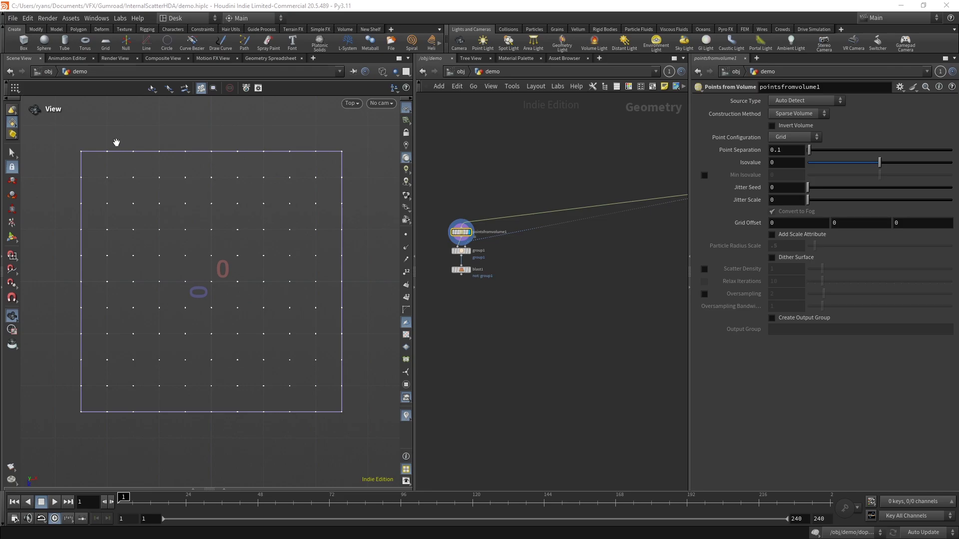
pyautogui.press('w')
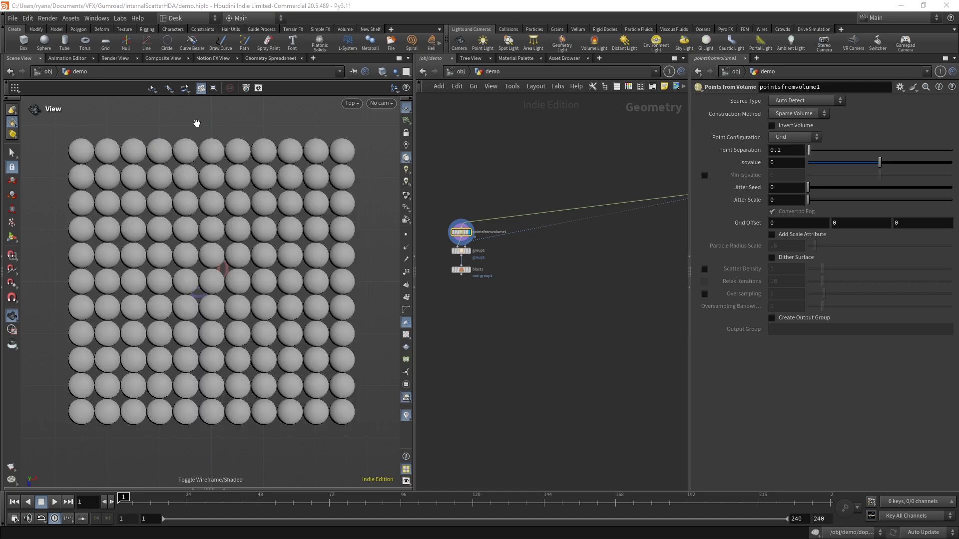
pyautogui.press('w')
pyautogui.press('w')
pyautogui.scroll(3, 453, 267)
# Step: Display the blast1 result and check its remaining points against the box in wireframe and shaded display
pyautogui.click(473, 273)
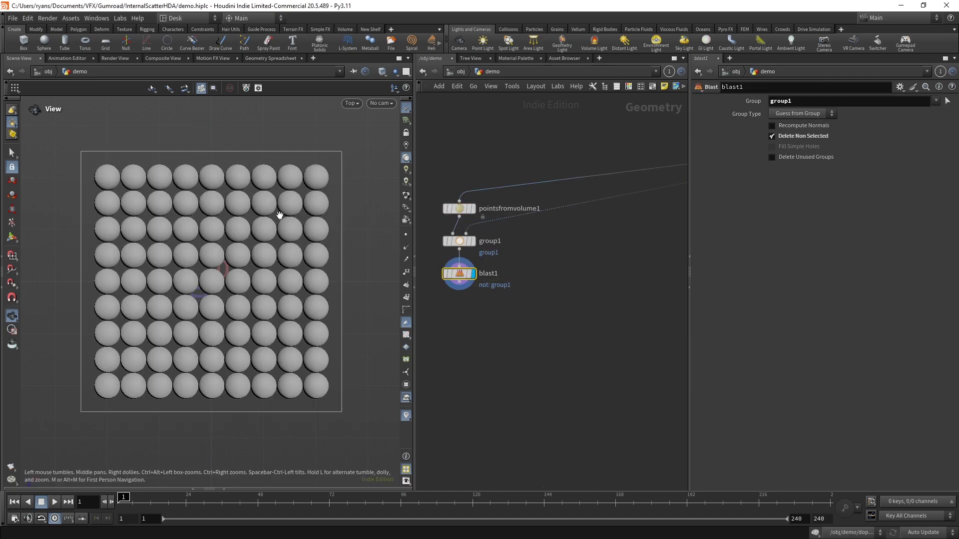
pyautogui.press('w')
pyautogui.press('w')
# Step: Display pointsfromvolume1, set its Point Separation to 0.09 and enable Add Scale Attribute
pyautogui.click(472, 208)
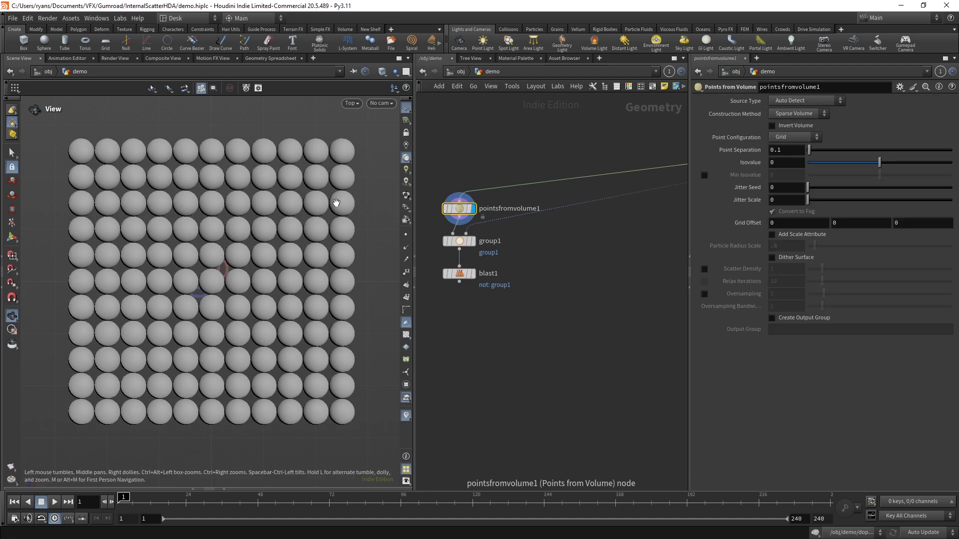
pyautogui.moveTo(789, 150); pyautogui.dragTo(739, 185, button='middle')
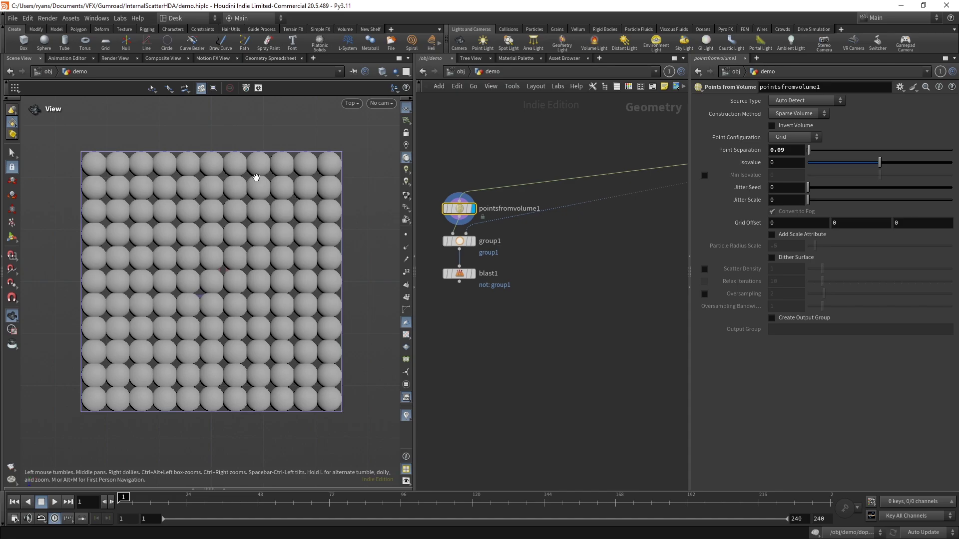
pyautogui.click(773, 235)
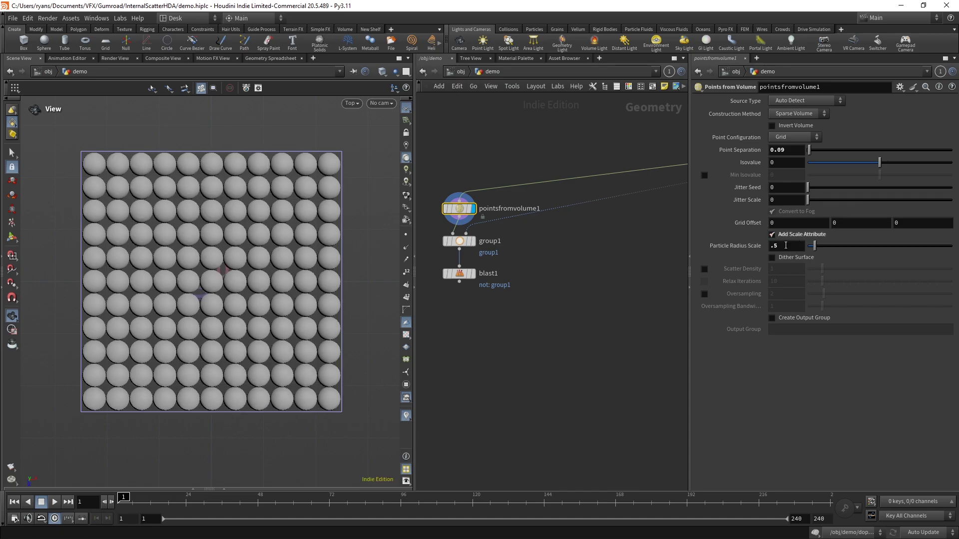
# Step: Try a Particle Radius Scale of 2 on pointsfromvolume1, then set it back to .5
pyautogui.write('2')
pyautogui.press('Return')
pyautogui.press('BackSpace')
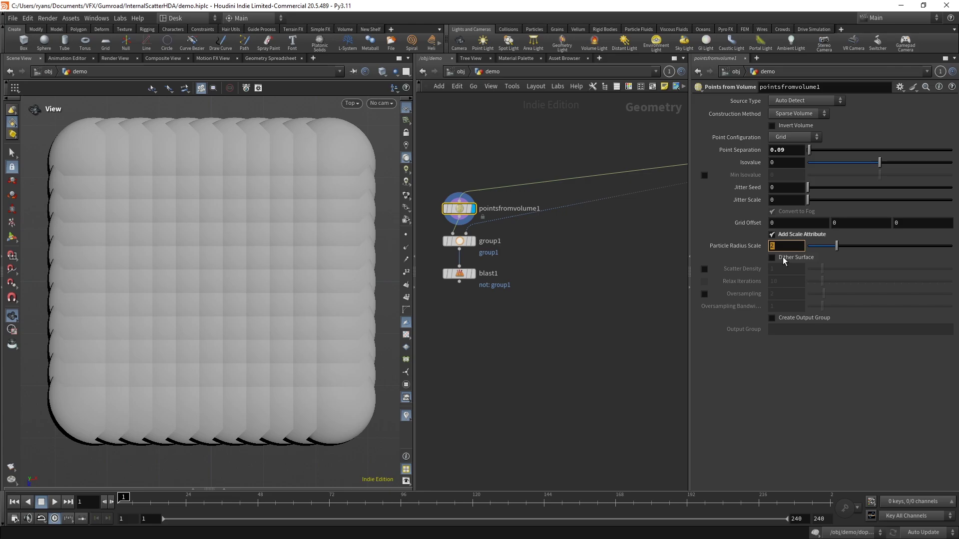
pyautogui.write('.5')
pyautogui.press('Return')
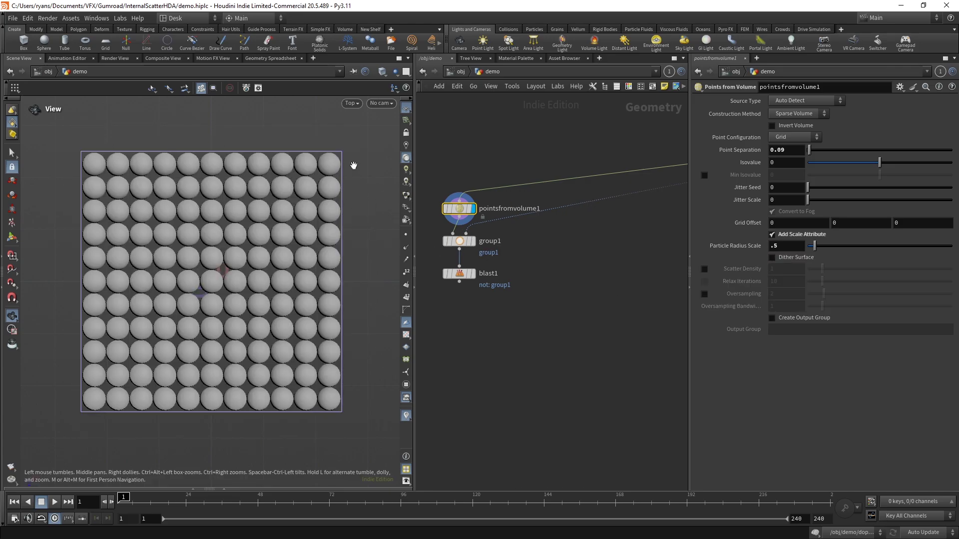
# Step: Switch the viewport to perspective and inspect the sphere-filled box from the home view
pyautogui.click(406, 108)
pyautogui.moveTo(374, 124)
pyautogui.click(436, 125)
pyautogui.moveTo(274, 257); pyautogui.dragTo(293, 234)
pyautogui.moveTo(293, 233); pyautogui.dragTo(285, 233, button='right')
pyautogui.moveTo(285, 234); pyautogui.dragTo(277, 318)
pyautogui.press('h')
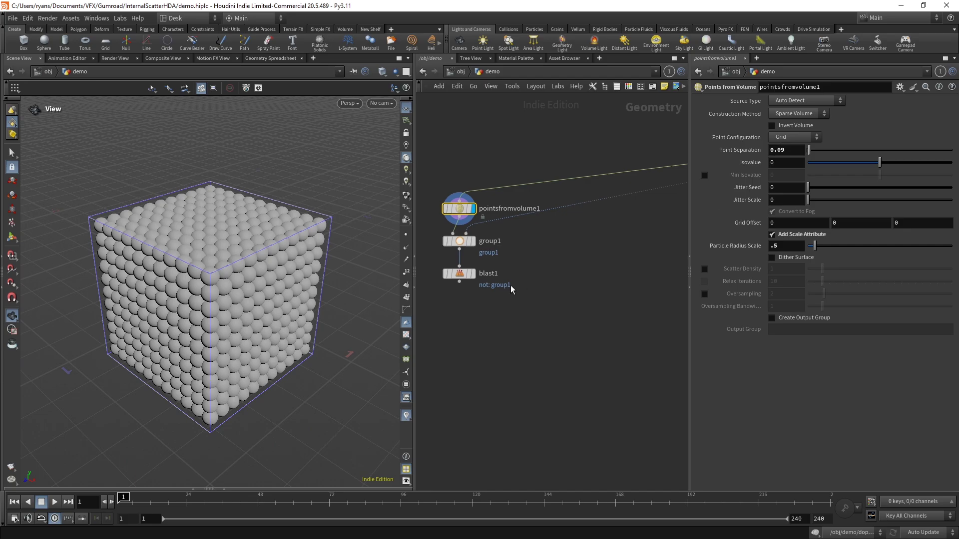
# Step: Select the internalPoints1 node between INPUT and OUTPUT and display its result
pyautogui.scroll(-4, 525, 284)
pyautogui.moveTo(555, 296); pyautogui.dragTo(442, 241, button='middle')
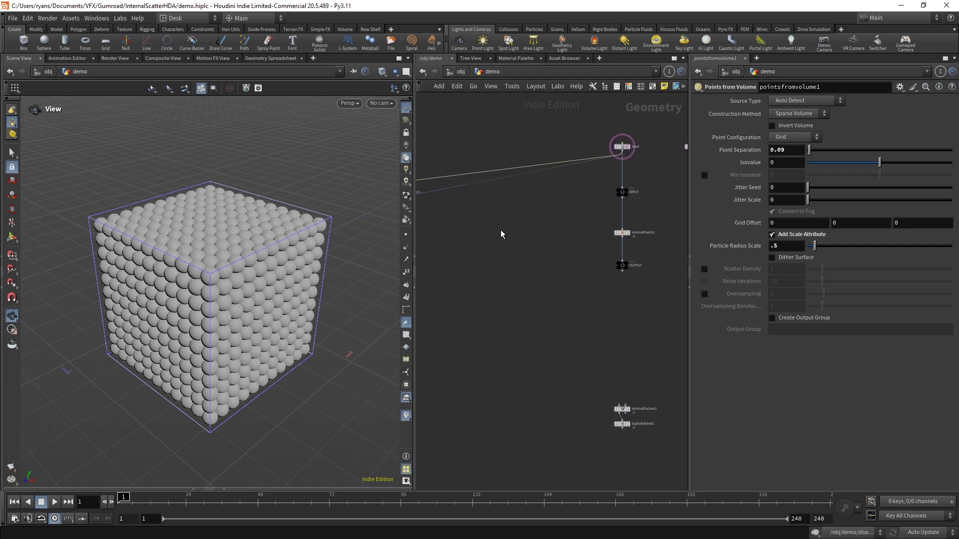
pyautogui.scroll(4, 523, 238)
pyautogui.moveTo(523, 237); pyautogui.dragTo(322, 246, button='middle')
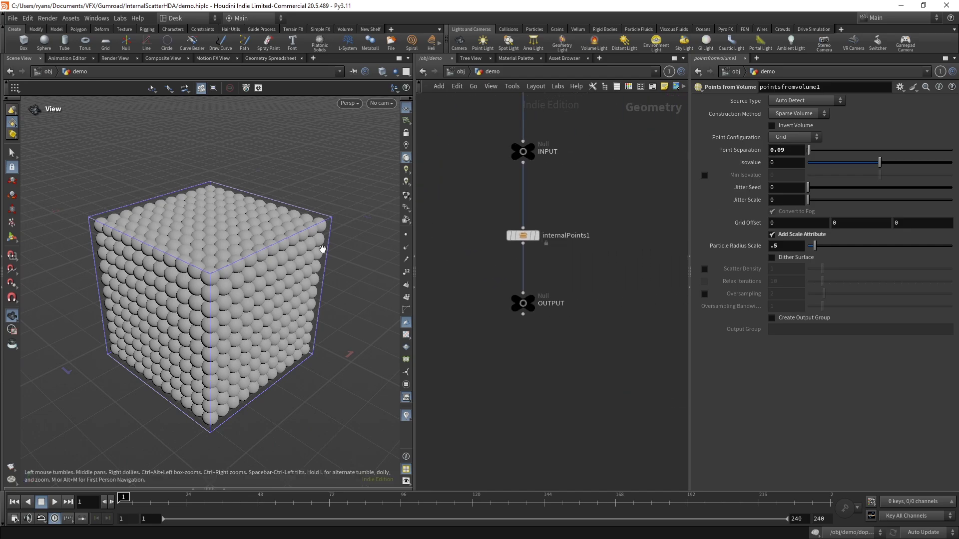
pyautogui.scroll(1, 550, 202)
pyautogui.click(532, 239)
pyautogui.moveTo(585, 214); pyautogui.dragTo(576, 290, button='middle')
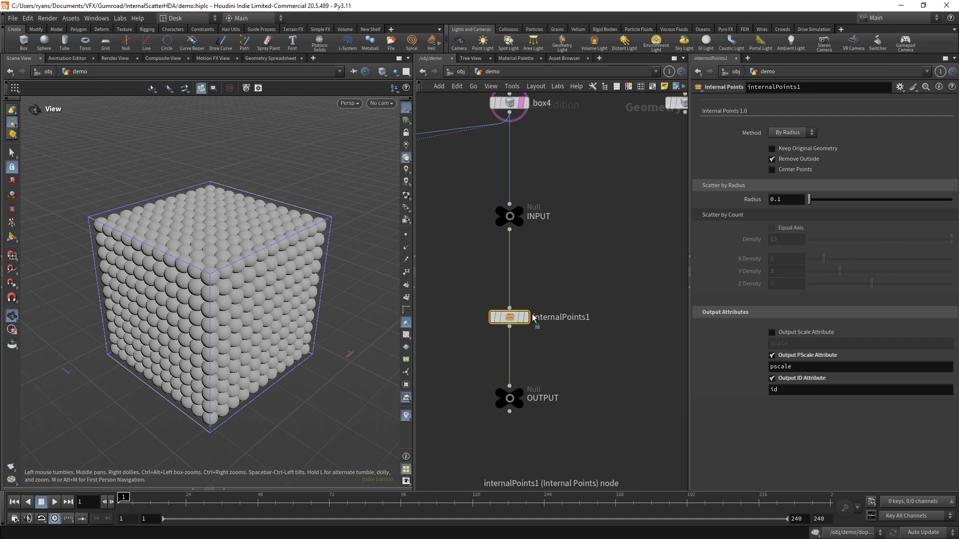
pyautogui.click(524, 318)
# Step: View the internalPoints1 result in the top viewport
pyautogui.click(348, 103)
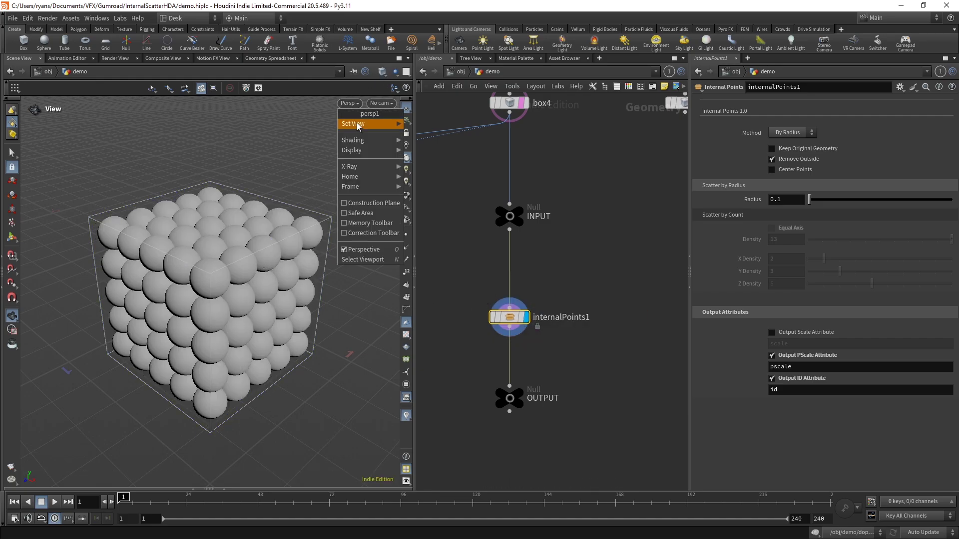
pyautogui.moveTo(360, 125)
pyautogui.click(423, 132)
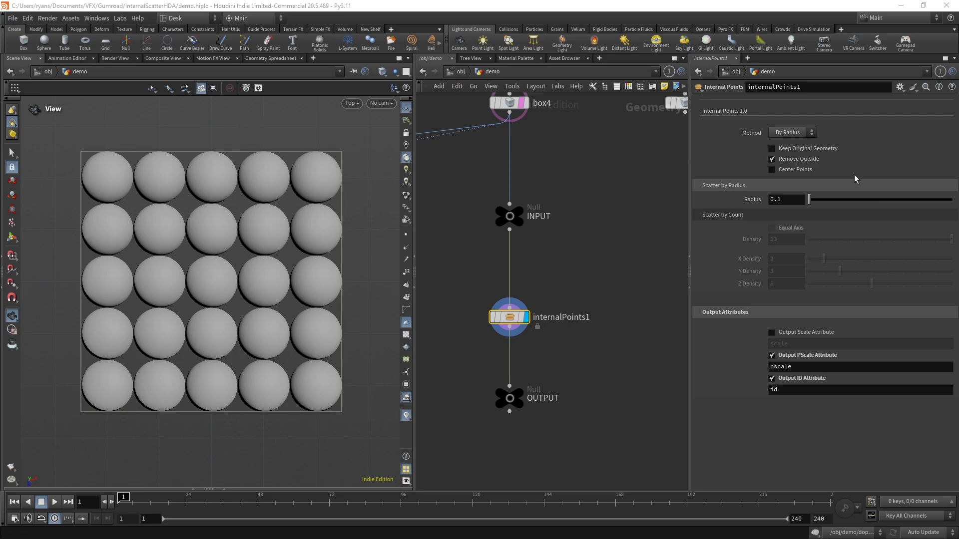
# Step: Set the internalPoints1 Radius to 0.02 and inspect how the spheres meet the box corner
pyautogui.moveTo(783, 198); pyautogui.dragTo(741, 218, button='middle')
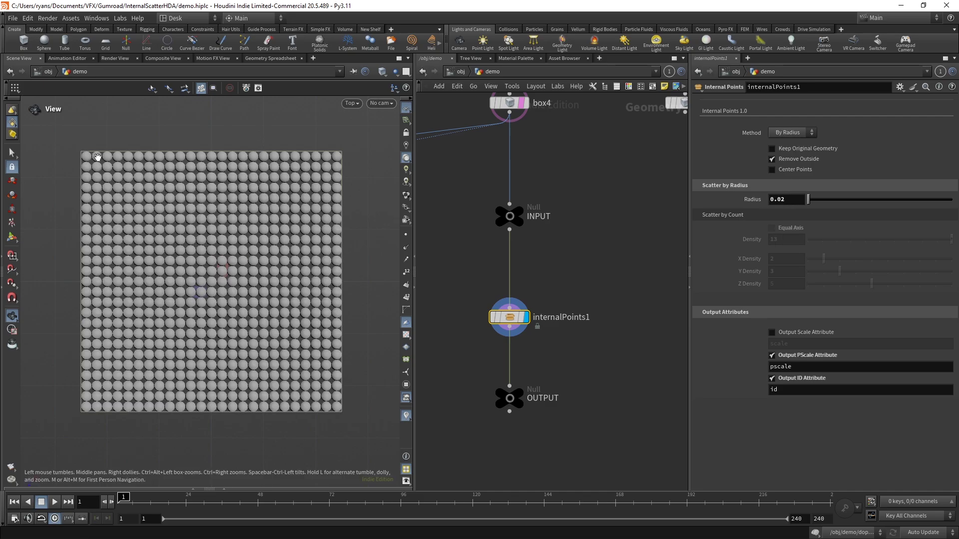
pyautogui.moveTo(343, 142); pyautogui.dragTo(835, 125, button='right')
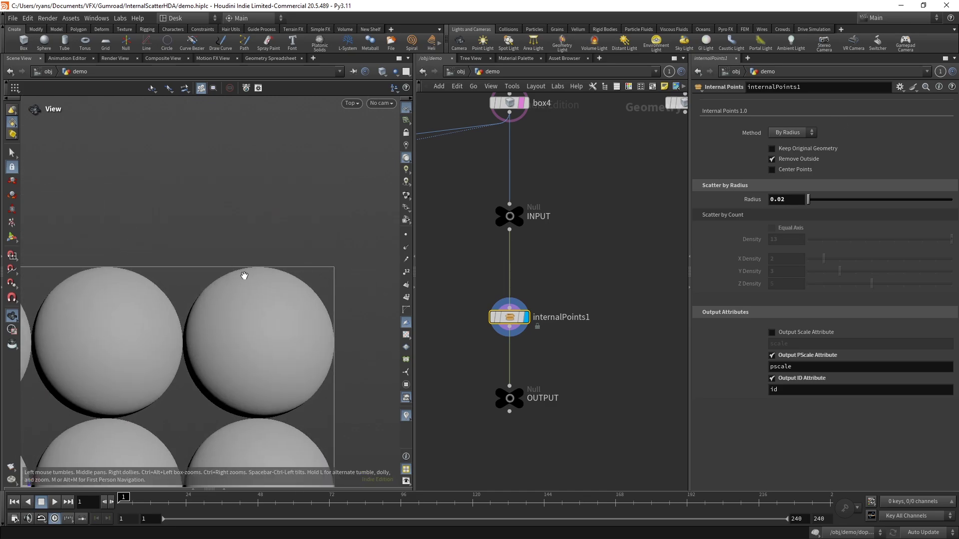
pyautogui.moveTo(245, 276); pyautogui.dragTo(305, 107, button='middle')
pyautogui.press('f')
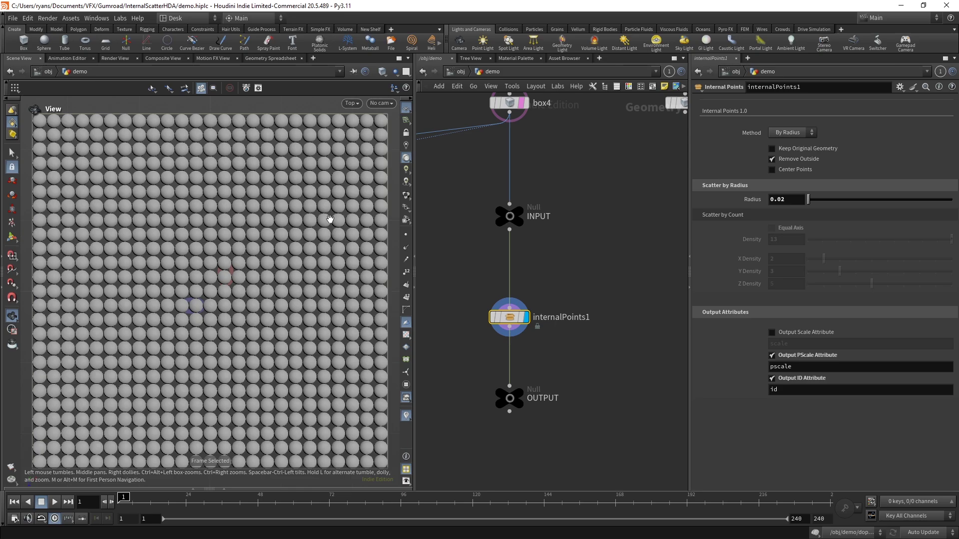
# Step: Set the internalPoints1 Radius to 0.075, inspect the spheres near the box edge and enable Center Points
pyautogui.moveTo(794, 200); pyautogui.dragTo(957, 222, button='middle')
pyautogui.moveTo(323, 281); pyautogui.dragTo(346, 282, button='middle')
pyautogui.scroll(-1, 324, 274)
pyautogui.scroll(8, 349, 280)
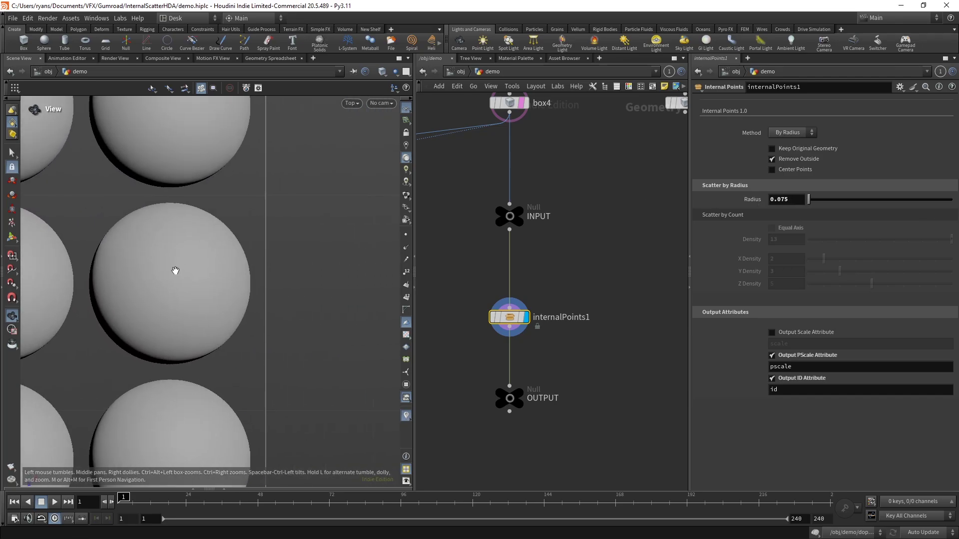
pyautogui.press('h')
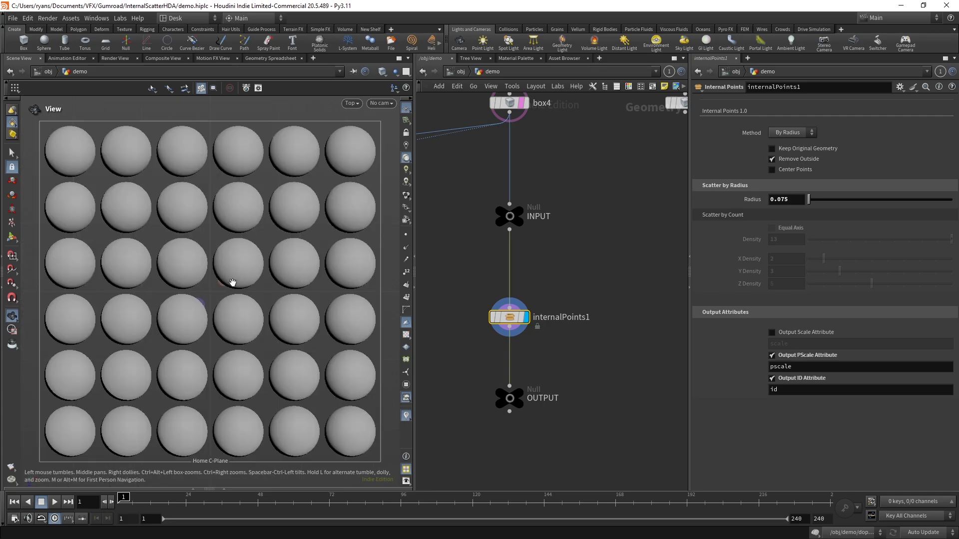
pyautogui.click(790, 170)
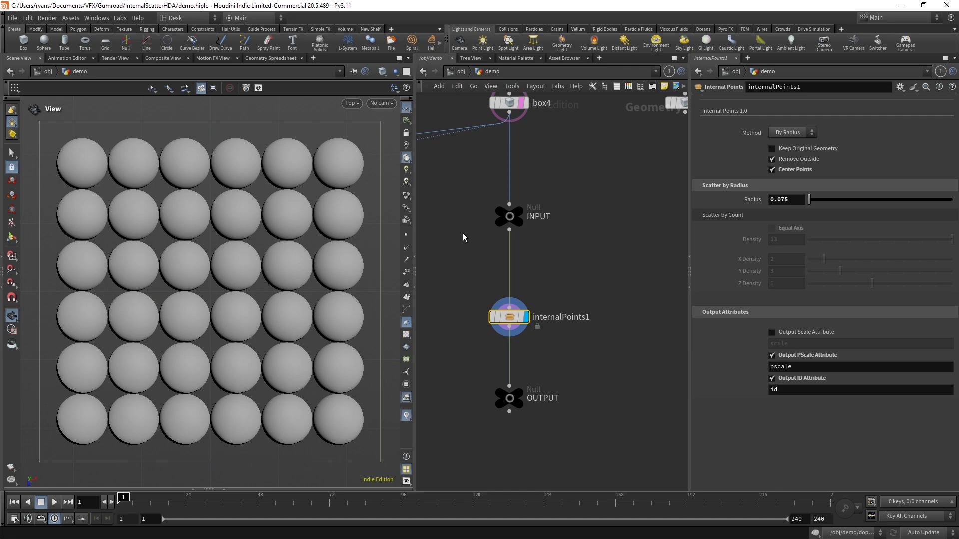
# Step: Reset pointsfromvolume1 to a Point Separation of 0.1 with Add Scale Attribute disabled
pyautogui.scroll(-5, 572, 316)
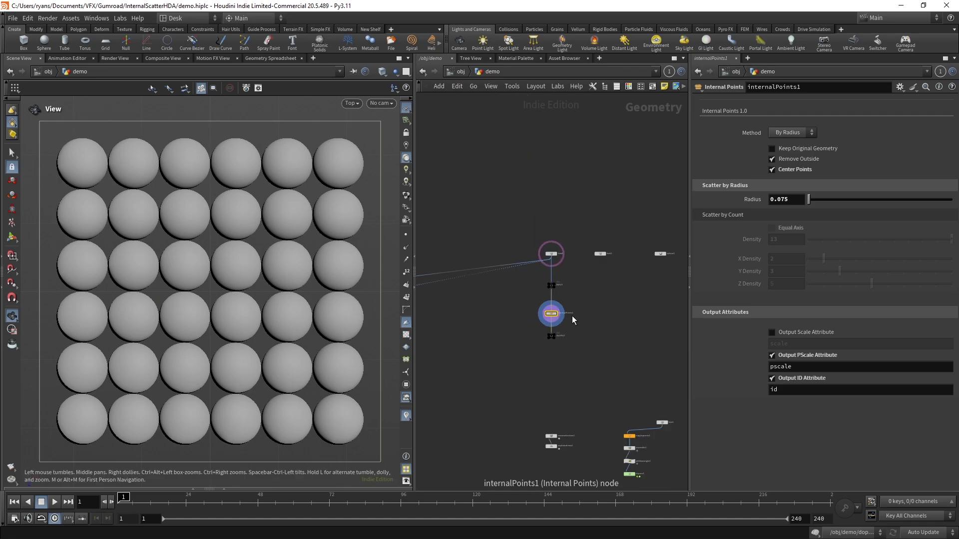
pyautogui.moveTo(496, 316); pyautogui.dragTo(636, 286, button='middle')
pyautogui.scroll(5, 541, 261)
pyautogui.click(523, 248)
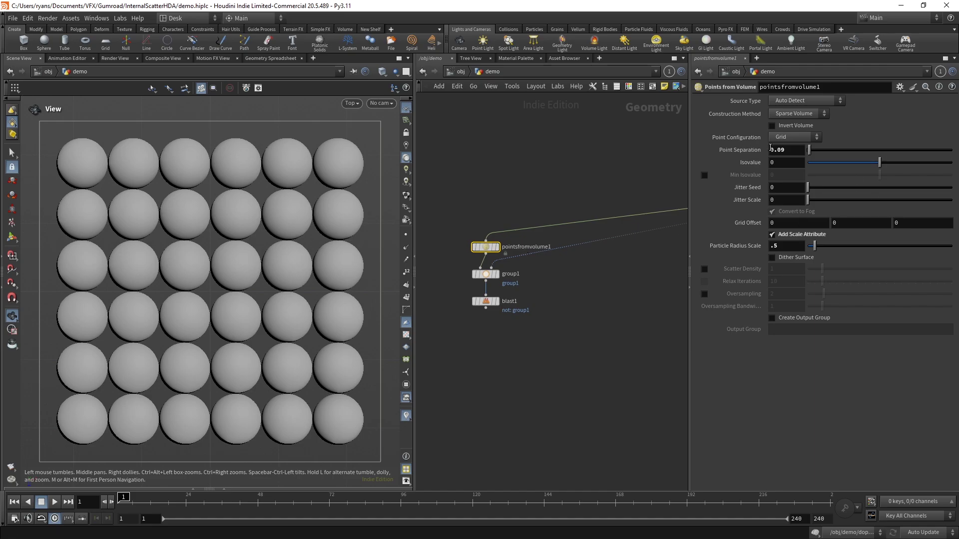
pyautogui.scroll(1, 796, 149)
pyautogui.click(792, 238)
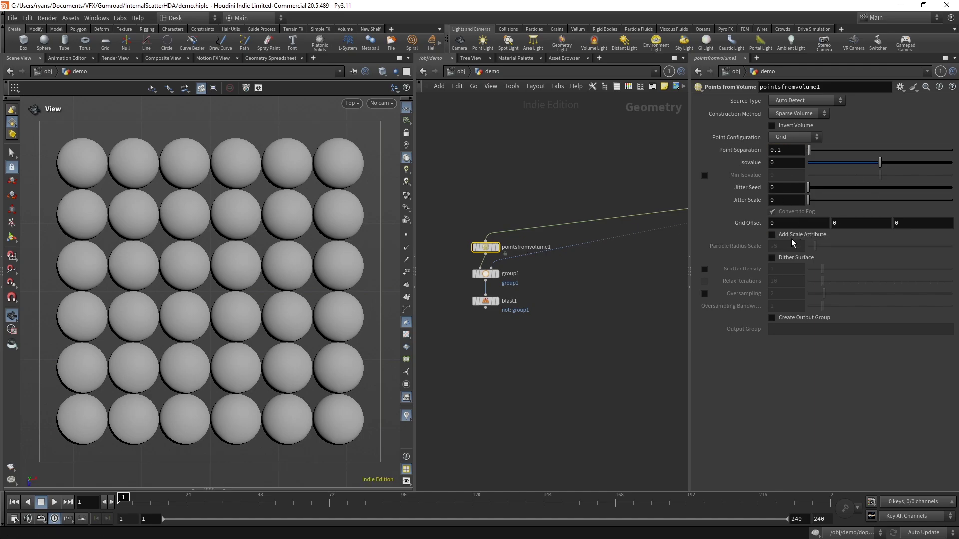
pyautogui.click(791, 237)
# Step: Display the blast1 result to examine how its points sit within the box
pyautogui.click(496, 301)
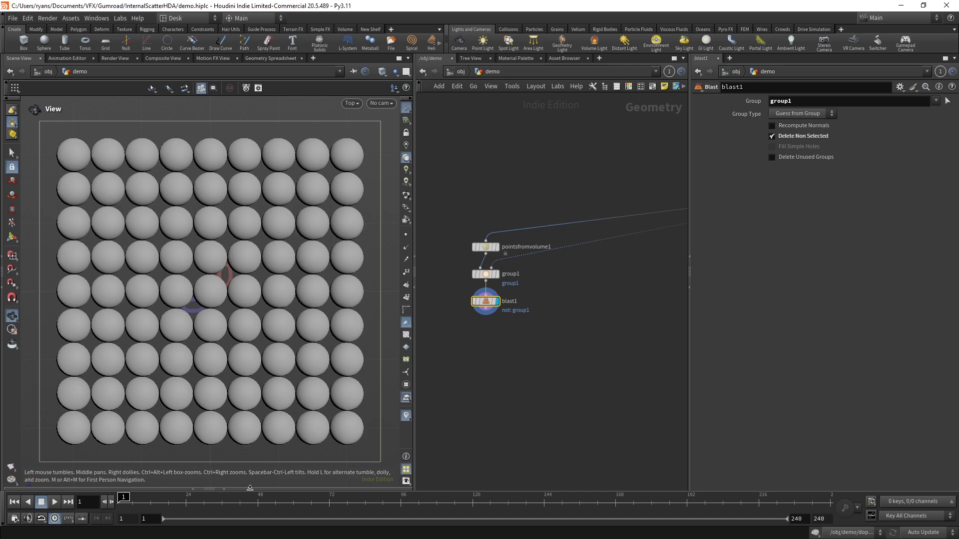
pyautogui.scroll(2, 525, 240)
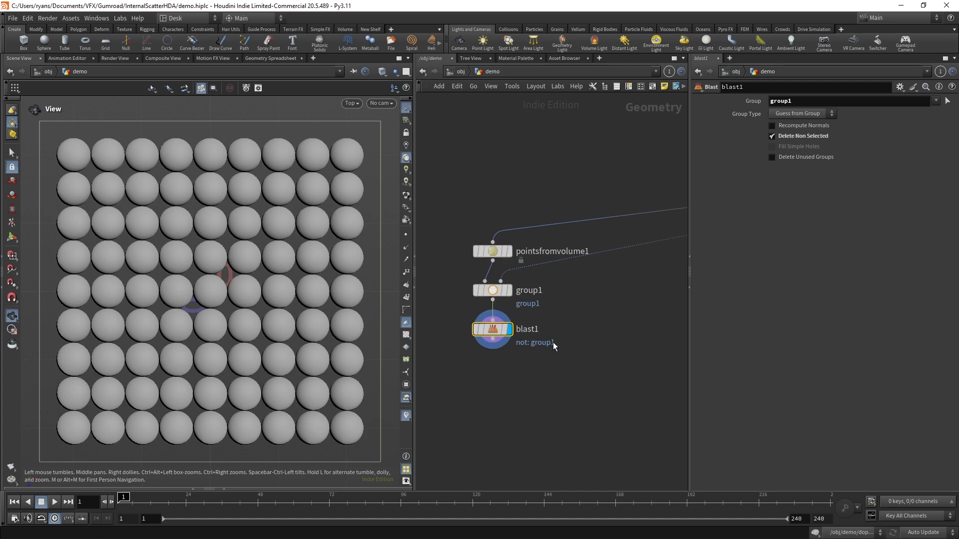
pyautogui.scroll(-3, 553, 343)
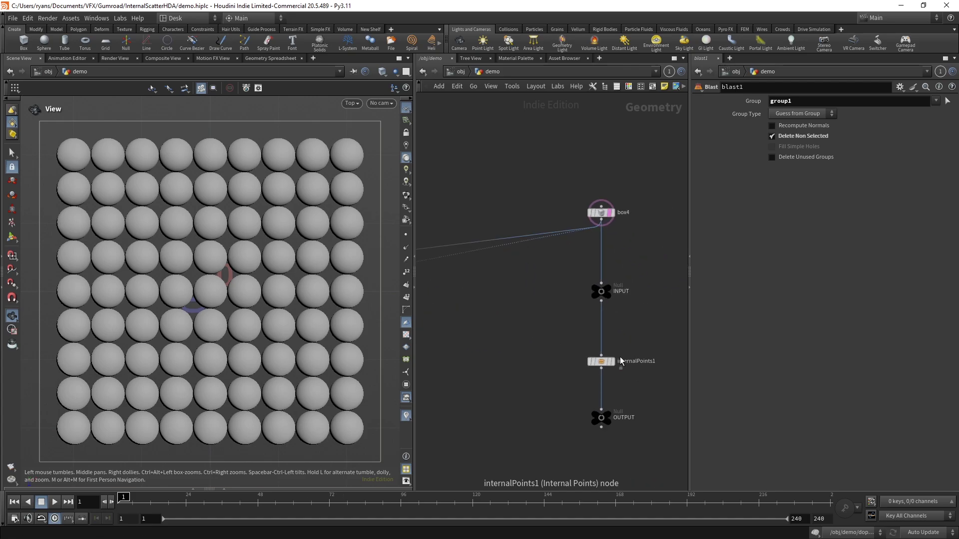
# Step: Display the internalPoints1 result again and disable its Center Points option
pyautogui.doubleClick(621, 358)
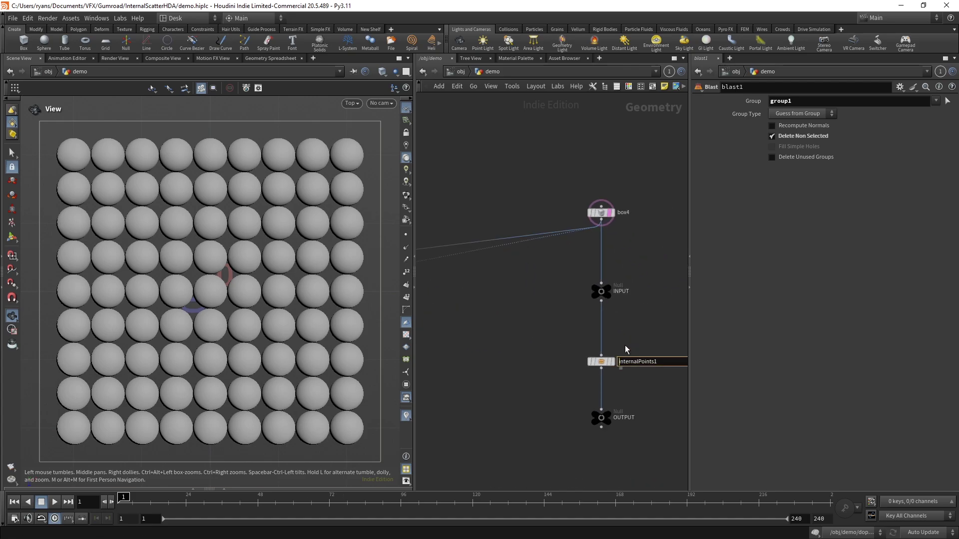
pyautogui.click(612, 361)
pyautogui.click(601, 362)
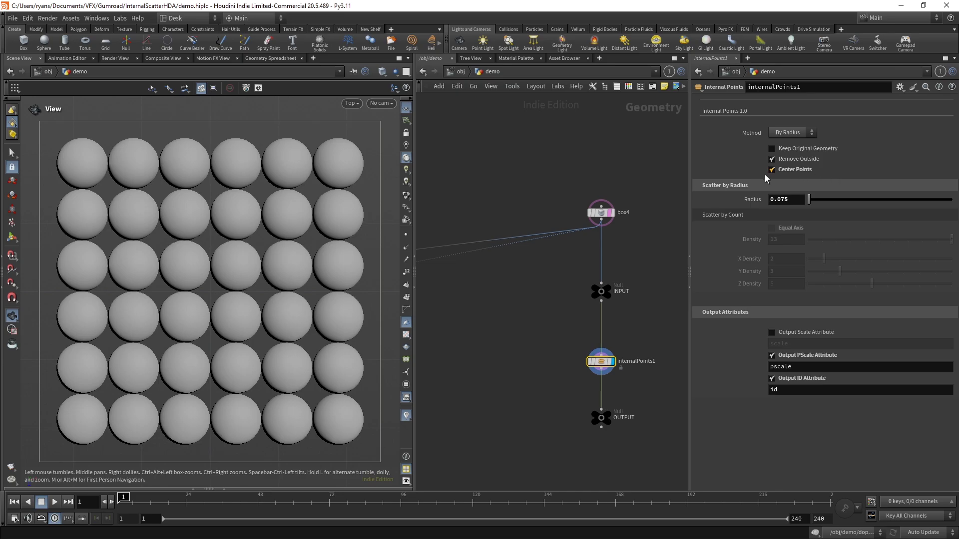
pyautogui.click(800, 170)
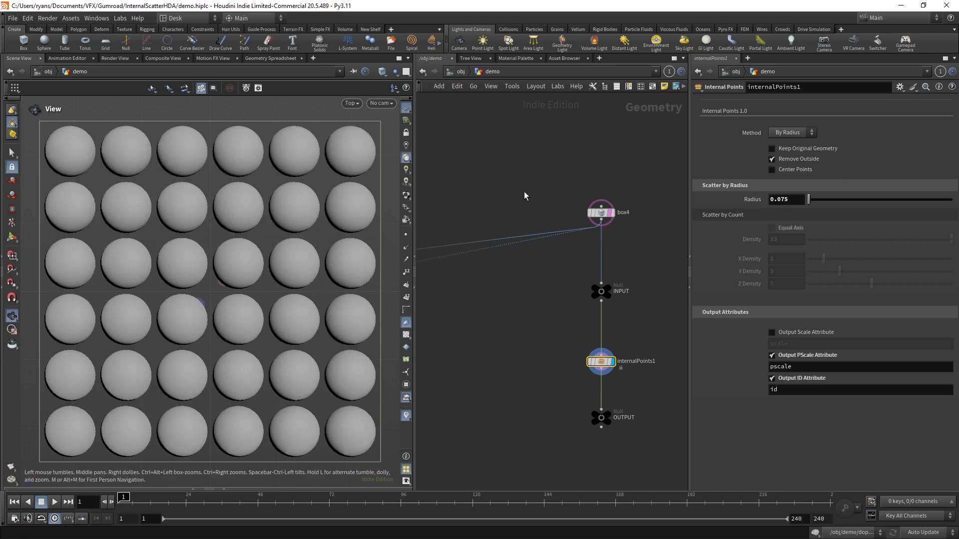
# Step: Return the viewport to the perspective view
pyautogui.click(351, 104)
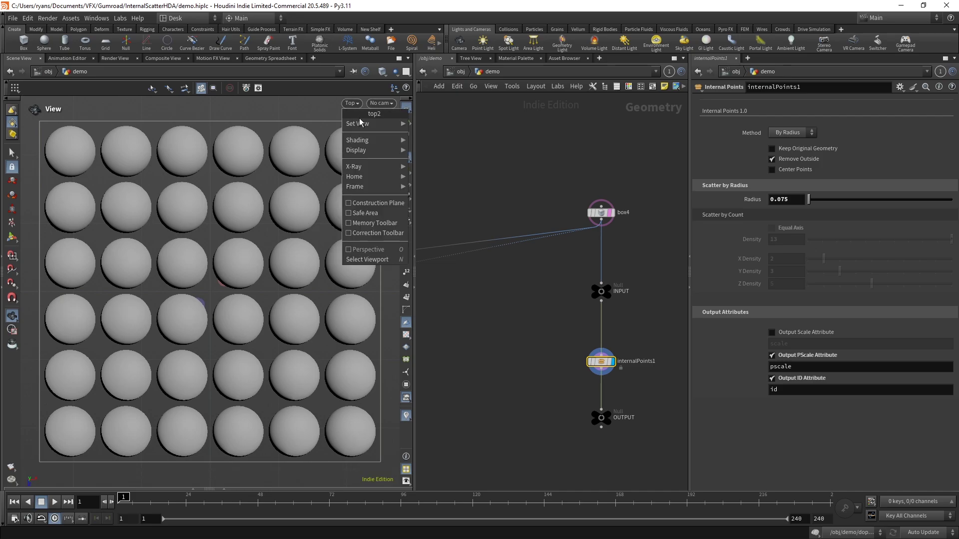
pyautogui.moveTo(360, 124)
pyautogui.click(430, 125)
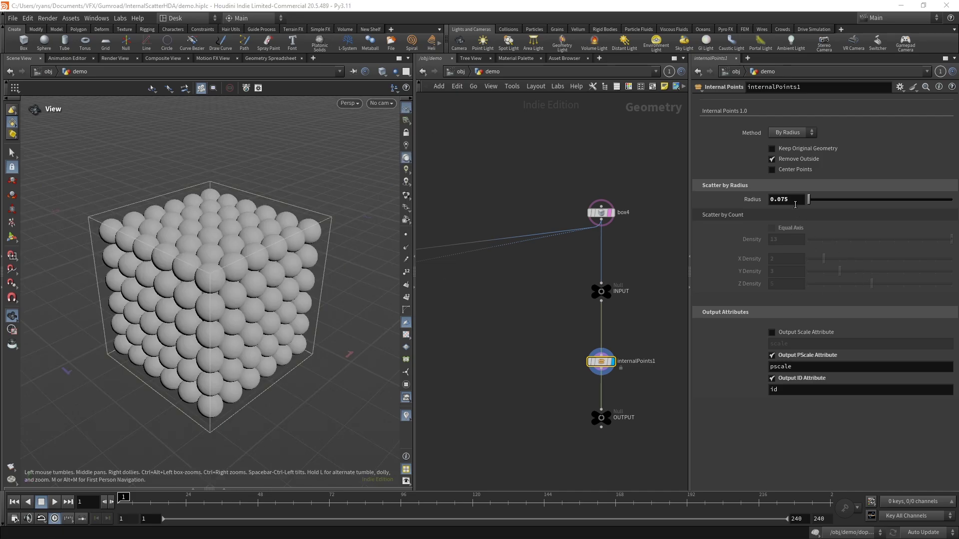
# Step: Switch the internalPoints1 Method to By Count and enable Equal Axis
pyautogui.moveTo(230, 253); pyautogui.dragTo(277, 228, button='right')
pyautogui.hotkey('space', 'h')
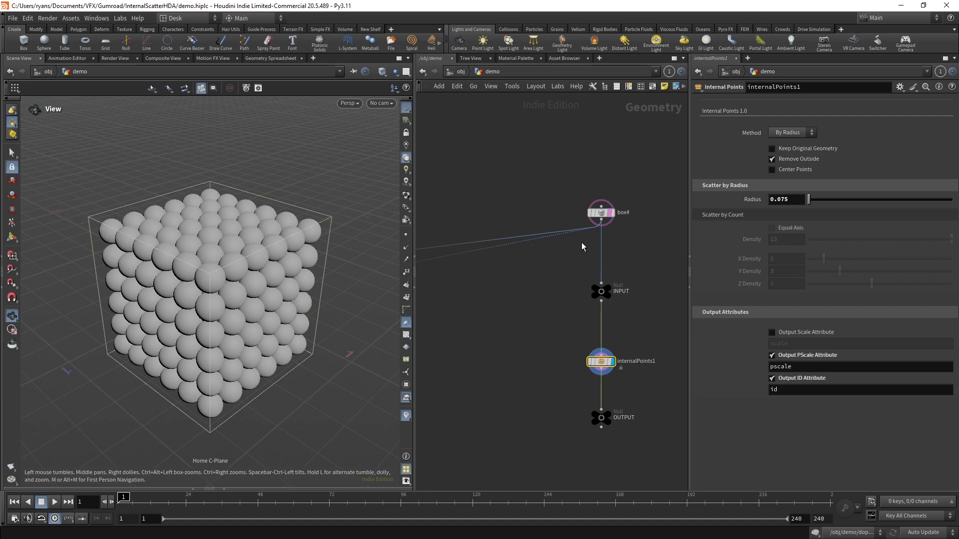
pyautogui.click(791, 133)
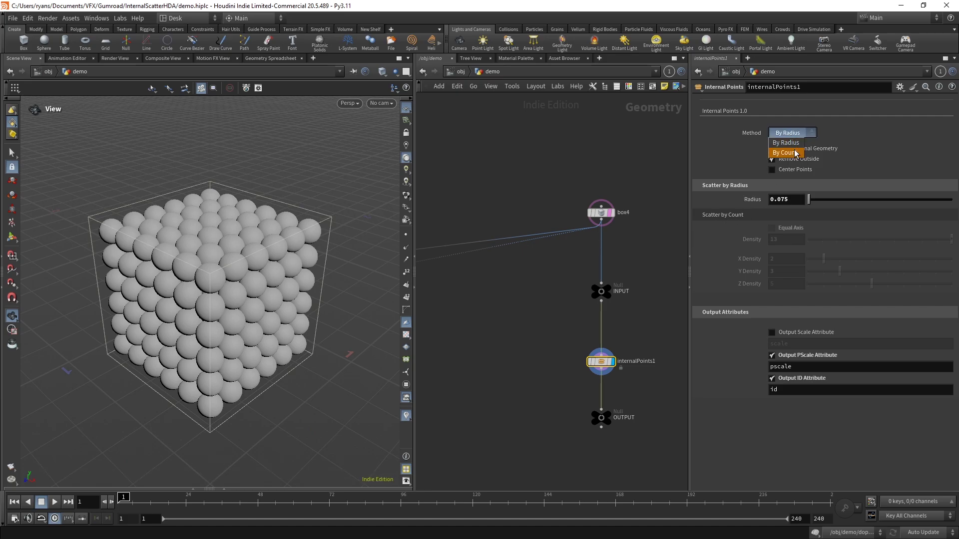
pyautogui.click(796, 153)
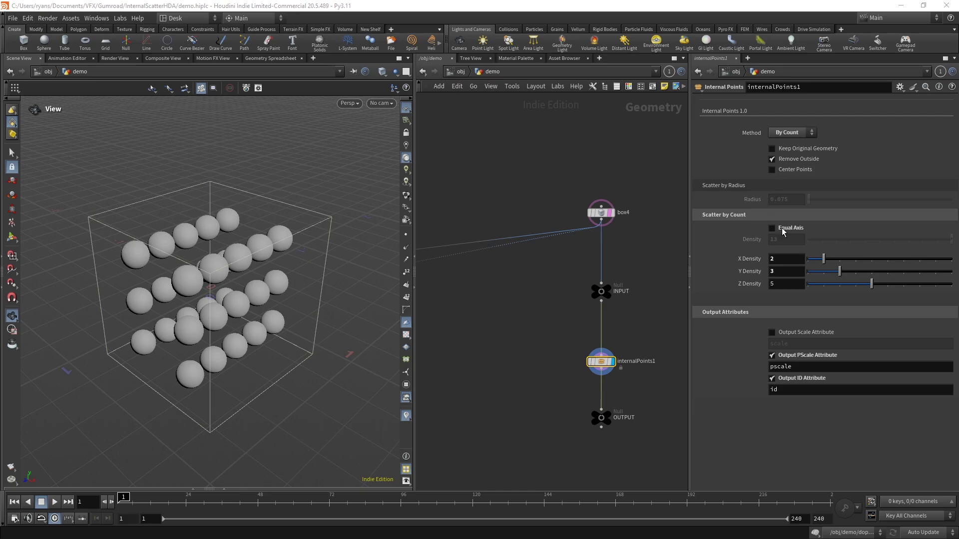
pyautogui.click(782, 230)
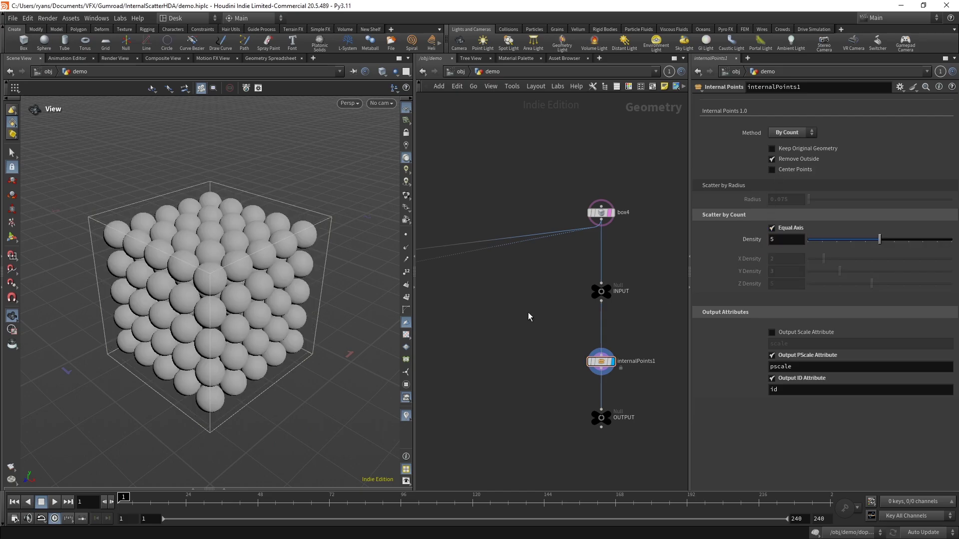
# Step: Raise the Density of internalPoints1 to 10 and examine the sphere grid from several angles
pyautogui.moveTo(231, 261); pyautogui.dragTo(255, 283)
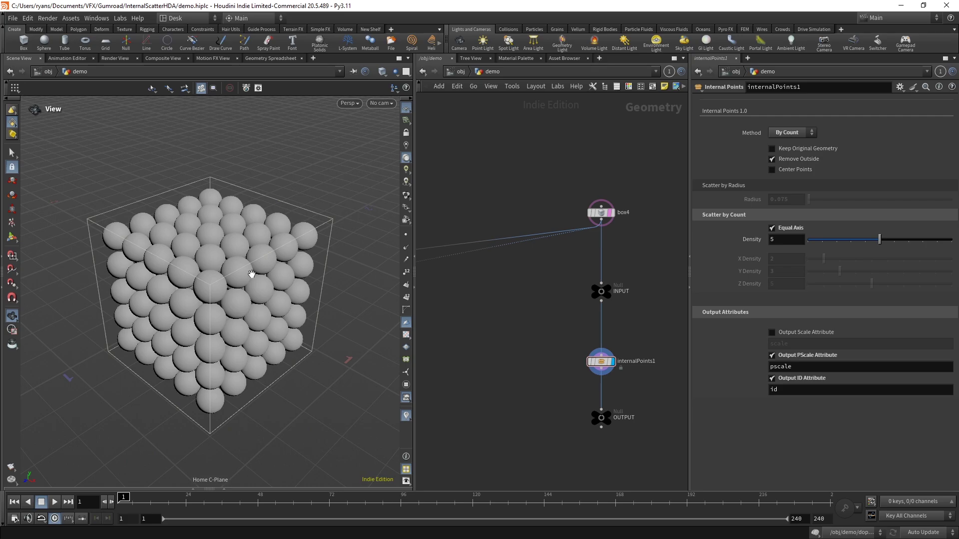
pyautogui.moveTo(272, 247)
pyautogui.mouseDown()
pyautogui.moveTo(260, 236)
pyautogui.moveTo(262, 262)
pyautogui.mouseUp()
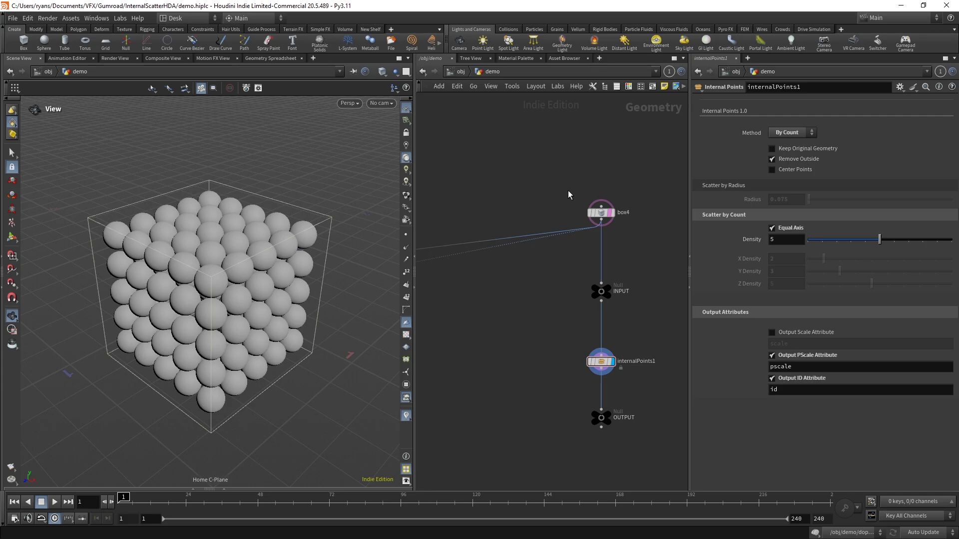
pyautogui.moveTo(255, 208); pyautogui.dragTo(272, 199)
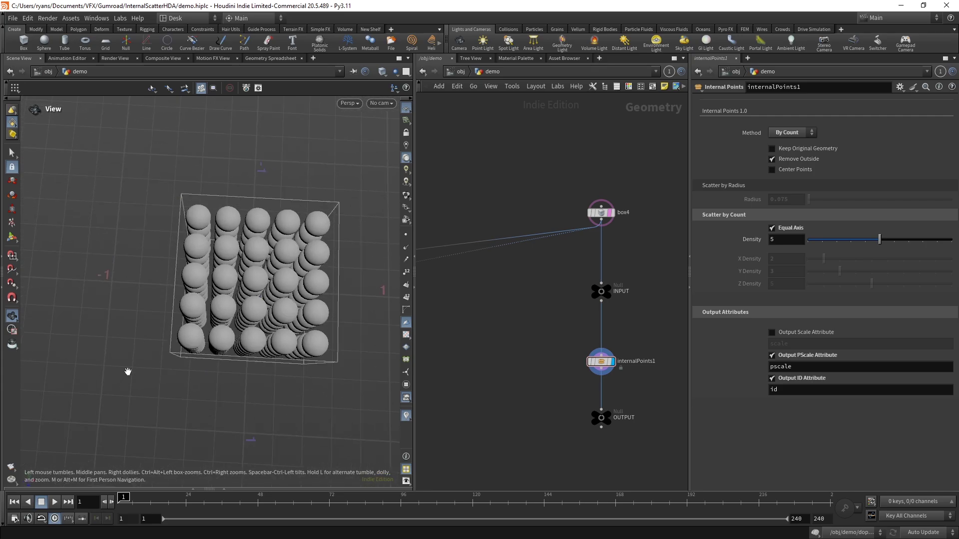
pyautogui.moveTo(326, 225); pyautogui.dragTo(206, 286)
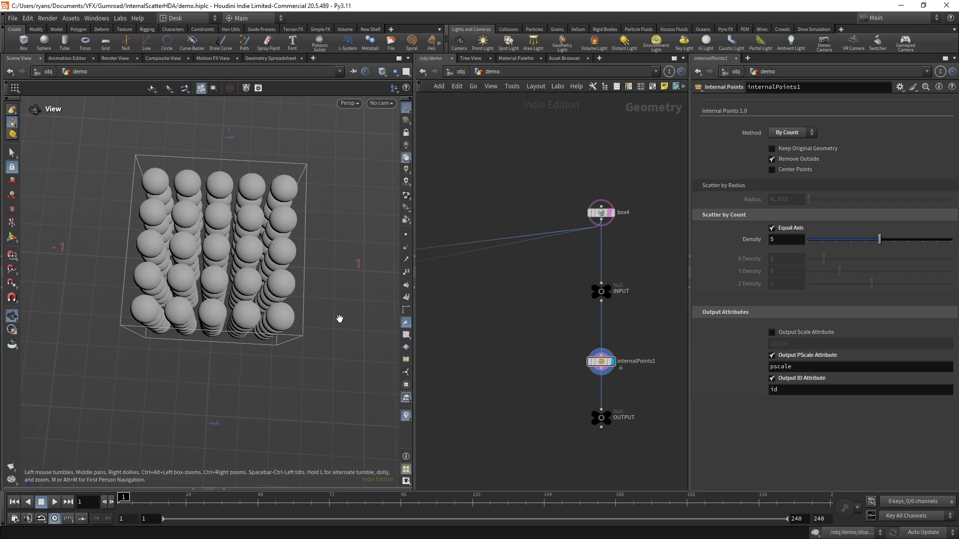
pyautogui.moveTo(880, 240); pyautogui.dragTo(952, 238)
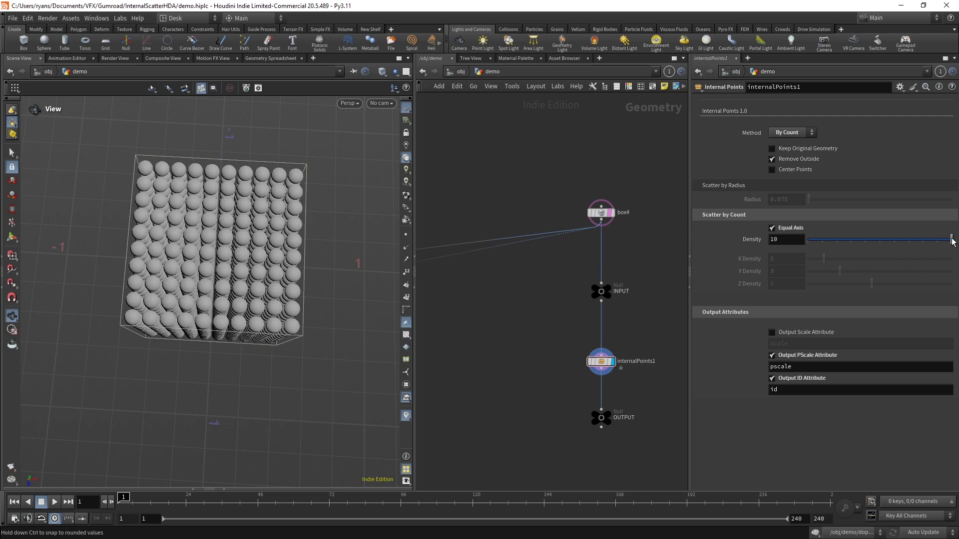
pyautogui.moveTo(392, 258)
pyautogui.mouseDown()
pyautogui.moveTo(378, 231)
pyautogui.moveTo(402, 243)
pyautogui.mouseUp()
# Step: Disable Equal Axis and set X Density to 3 and Y Density to 2
pyautogui.click(787, 228)
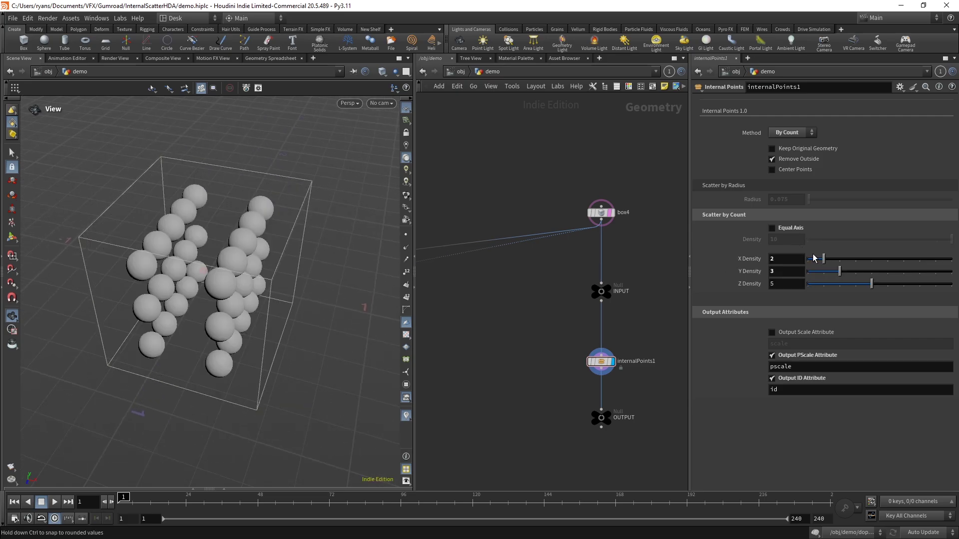
pyautogui.moveTo(823, 259)
pyautogui.mouseDown()
pyautogui.moveTo(862, 258)
pyautogui.moveTo(824, 274)
pyautogui.moveTo(868, 273)
pyautogui.moveTo(823, 274)
pyautogui.mouseUp()
pyautogui.moveTo(389, 225); pyautogui.dragTo(342, 254)
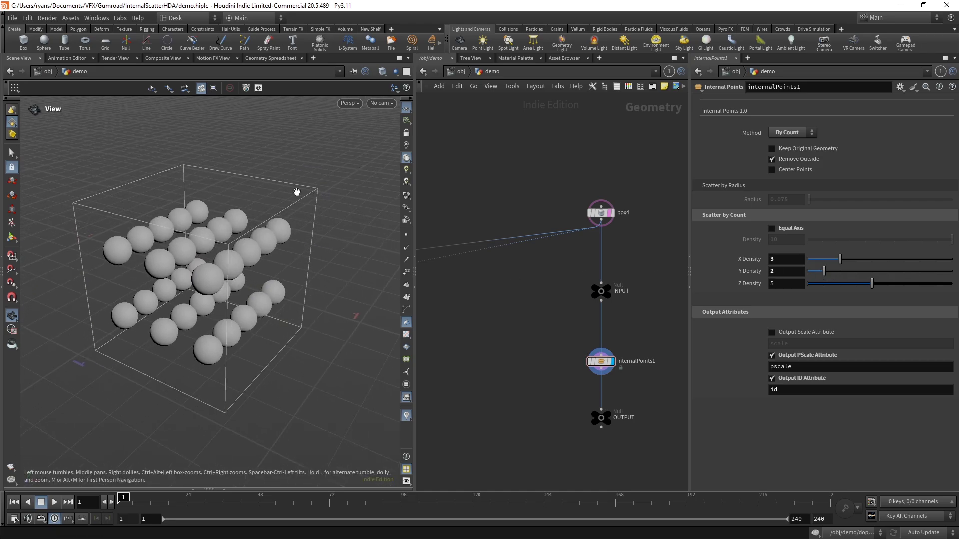
# Step: Set Z Density to 10 and X Density to 2
pyautogui.moveTo(297, 192); pyautogui.dragTo(216, 261)
pyautogui.moveTo(216, 261); pyautogui.dragTo(368, 309, button='right')
pyautogui.moveTo(869, 280); pyautogui.dragTo(950, 280)
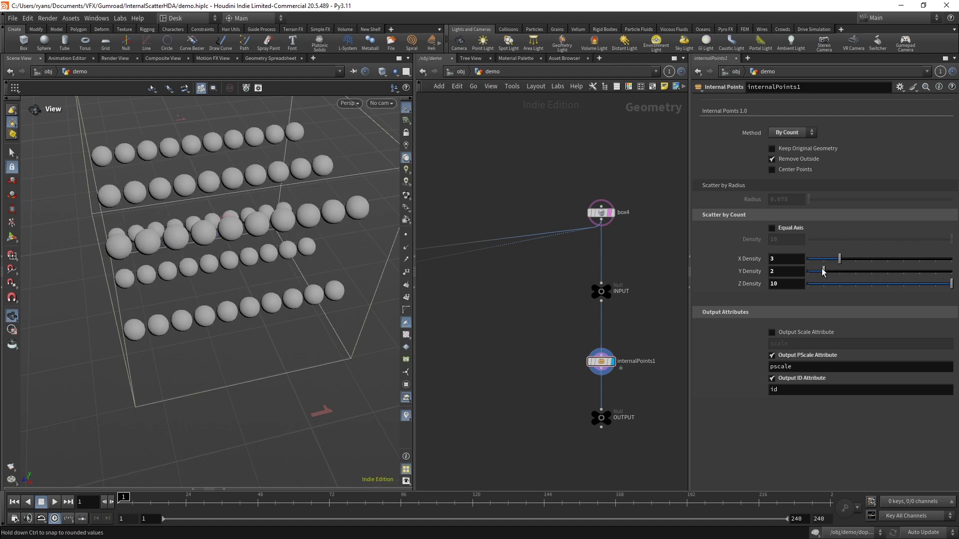
pyautogui.moveTo(841, 259)
pyautogui.mouseDown()
pyautogui.moveTo(830, 258)
pyautogui.moveTo(921, 258)
pyautogui.moveTo(815, 254)
pyautogui.moveTo(826, 251)
pyautogui.mouseUp()
pyautogui.moveTo(165, 252); pyautogui.dragTo(220, 286)
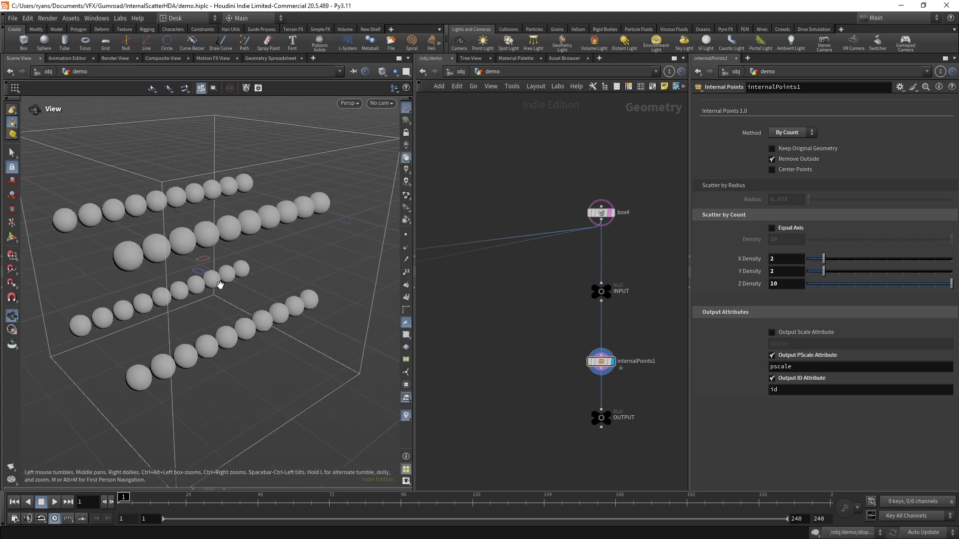
# Step: Display the pointsfromvolume1 result for comparison and return to the internalPoints1 result
pyautogui.moveTo(441, 315); pyautogui.dragTo(522, 262, button='middle')
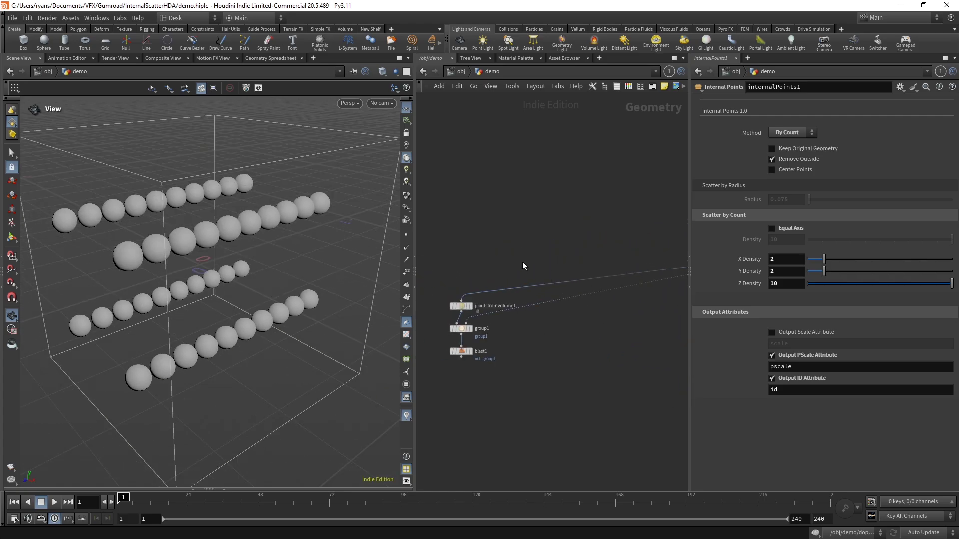
pyautogui.click(466, 306)
pyautogui.click(474, 295)
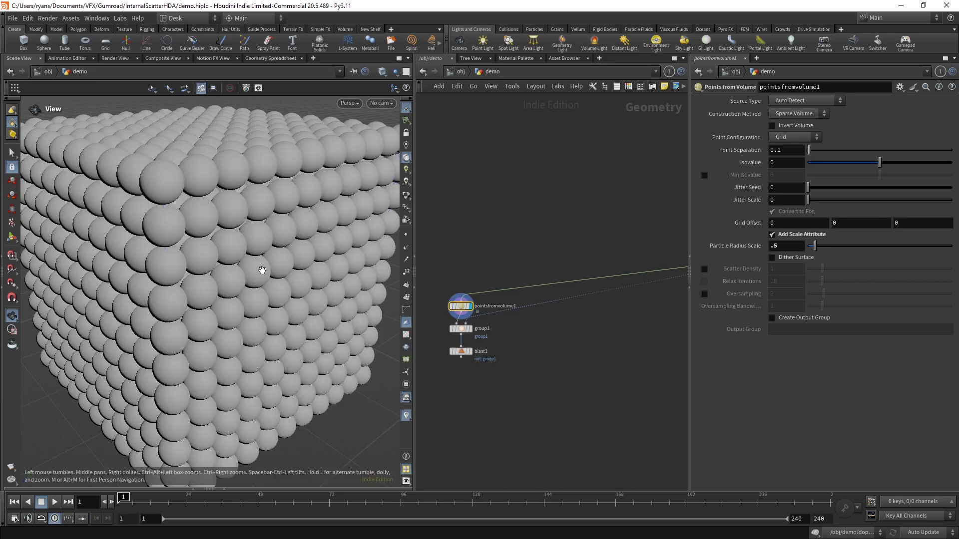
pyautogui.scroll(-2, 657, 346)
pyautogui.moveTo(657, 345); pyautogui.dragTo(458, 325, button='middle')
pyautogui.scroll(1, 541, 344)
pyautogui.scroll(2, 542, 344)
pyautogui.click(546, 338)
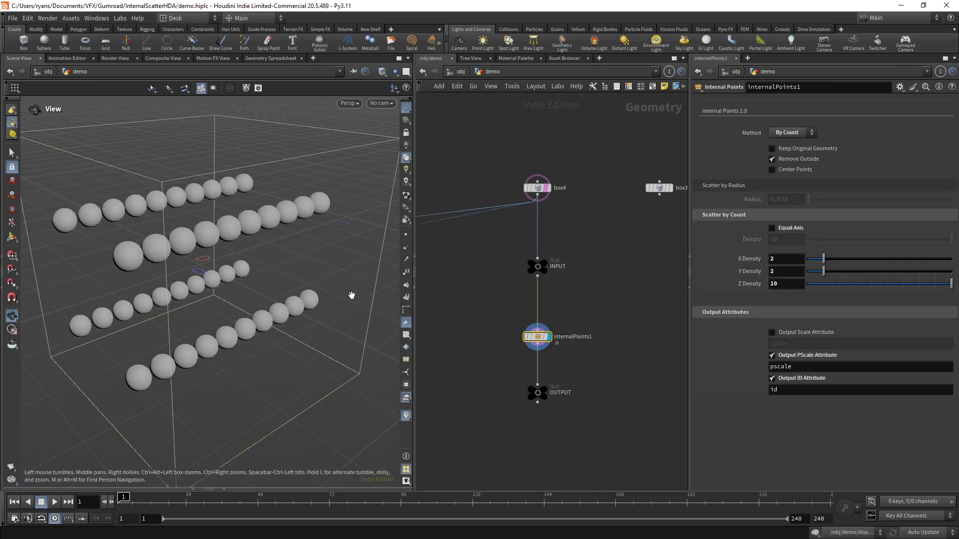
# Step: Enable Equal Axis on internalPoints1 and set its Density to 5
pyautogui.click(773, 228)
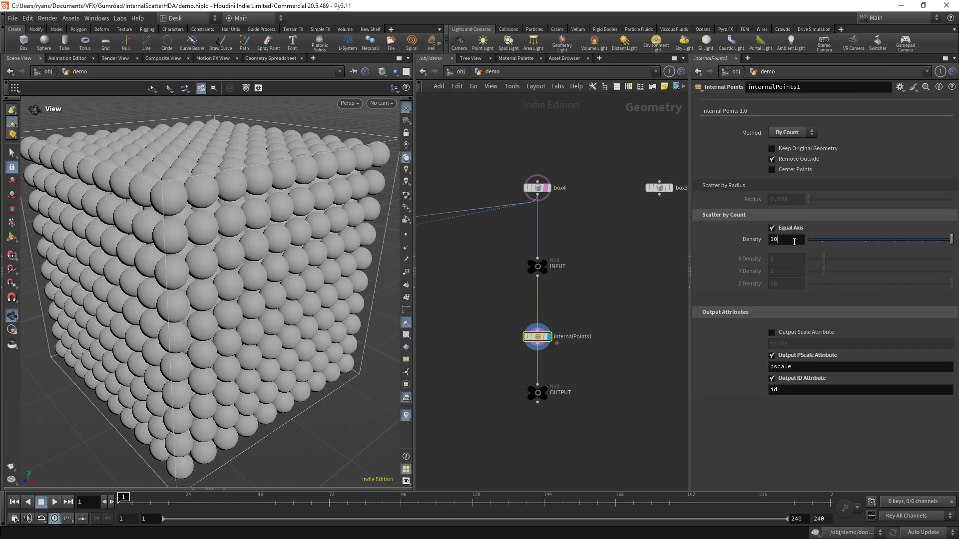
pyautogui.doubleClick(787, 239)
pyautogui.write('5')
pyautogui.press('Return')
# Step: Switch the Method back to By Radius and reset the viewport to its home view
pyautogui.click(805, 133)
pyautogui.click(796, 142)
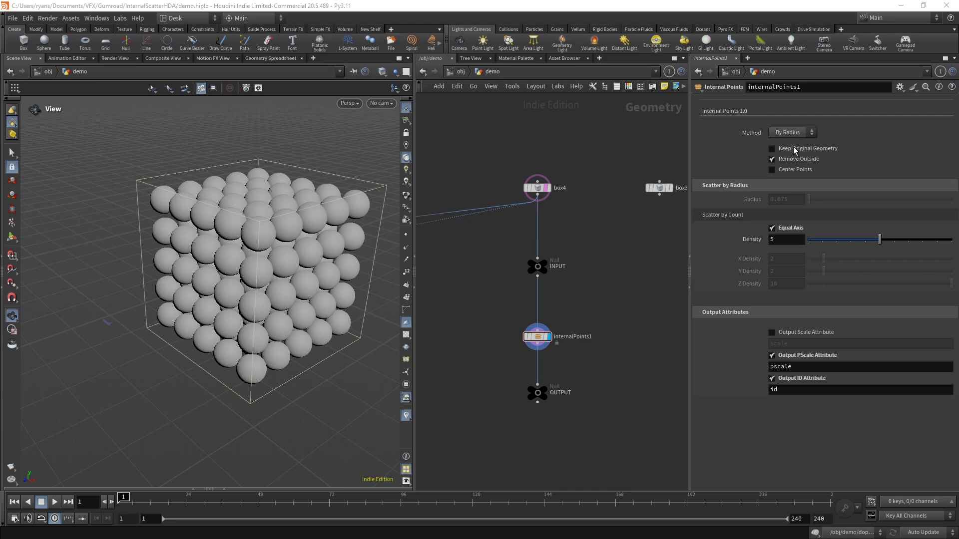
pyautogui.press('h')
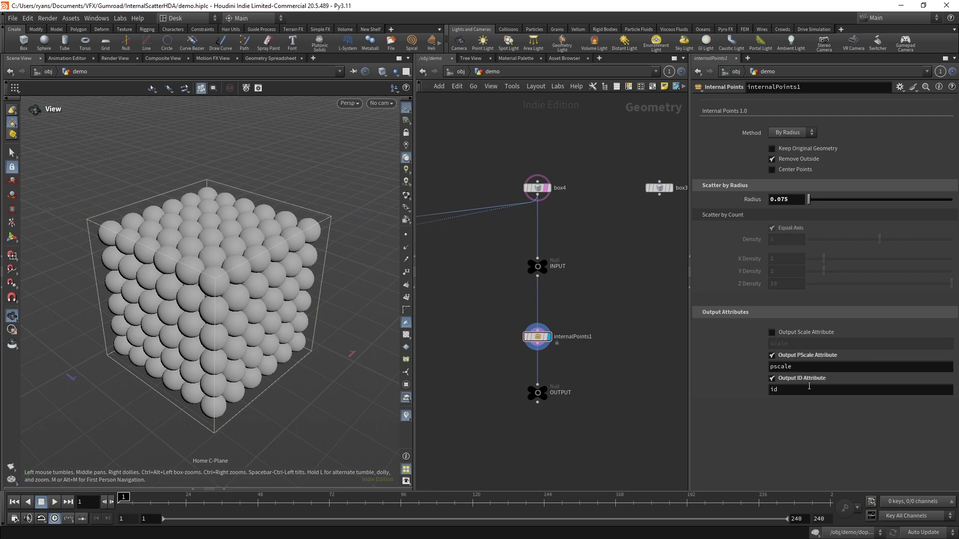
# Step: Reveal and enlarge the Geometry Spreadsheet below the viewport, and enable Output Scale Attribute on internalPoints1
pyautogui.click(303, 489)
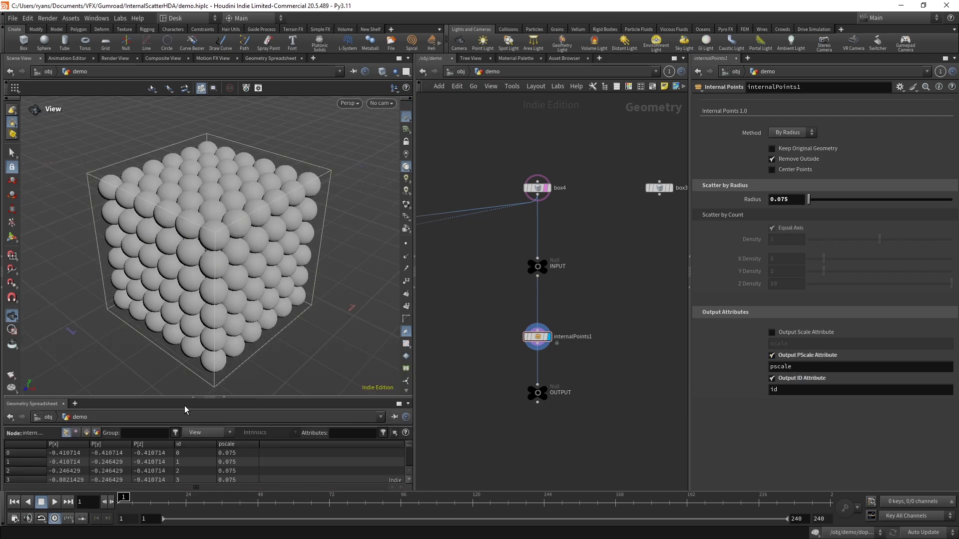
pyautogui.moveTo(185, 398); pyautogui.dragTo(188, 328)
pyautogui.click(772, 332)
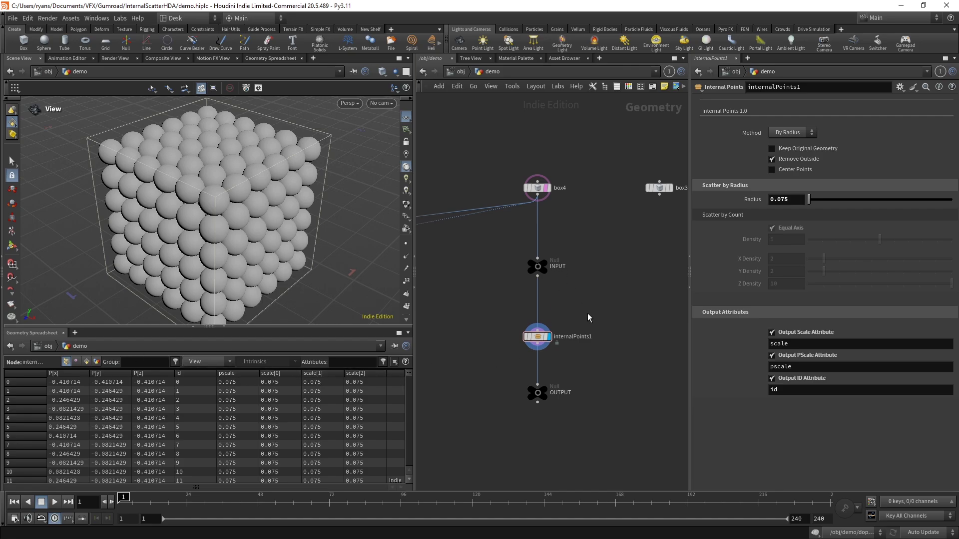
# Step: Switch the Method to By Count, disable Equal Axis and set X Density to 6
pyautogui.click(793, 133)
pyautogui.click(793, 145)
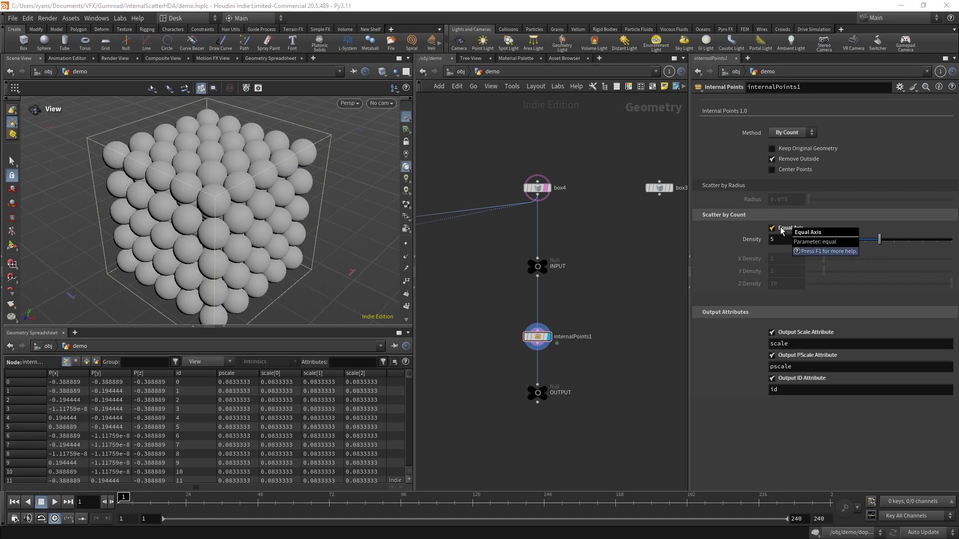
pyautogui.click(772, 228)
pyautogui.moveTo(832, 260); pyautogui.dragTo(890, 260)
pyautogui.scroll(-3, 571, 354)
pyautogui.moveTo(570, 353); pyautogui.dragTo(536, 340, button='middle')
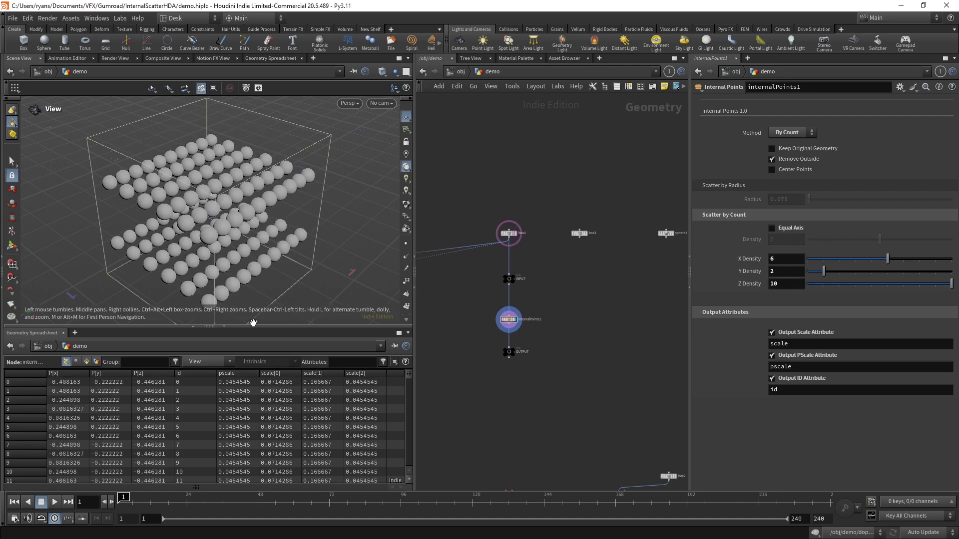
# Step: Set Z Density to 2 and X Density to 4, and examine the resulting sphere arrangement
pyautogui.moveTo(249, 328); pyautogui.dragTo(249, 343)
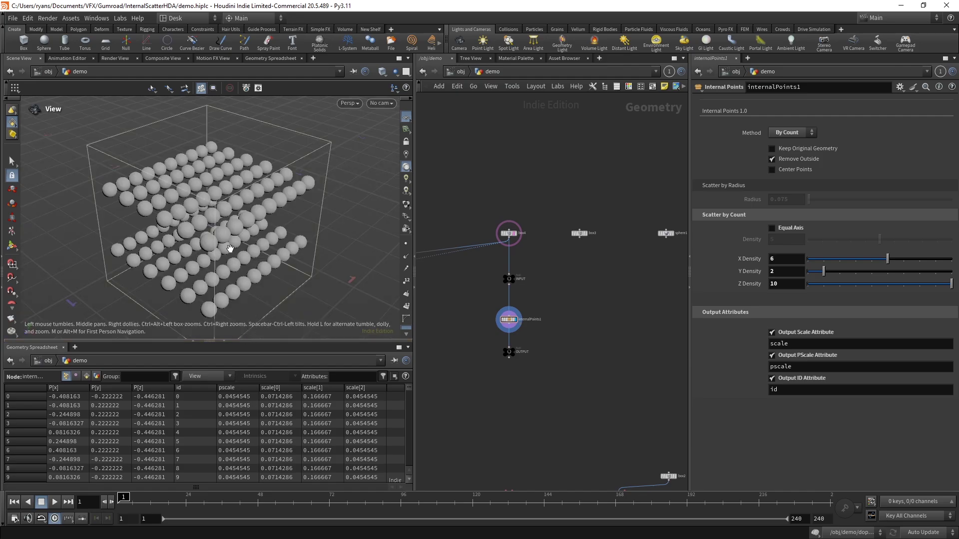
pyautogui.moveTo(846, 285); pyautogui.dragTo(832, 285)
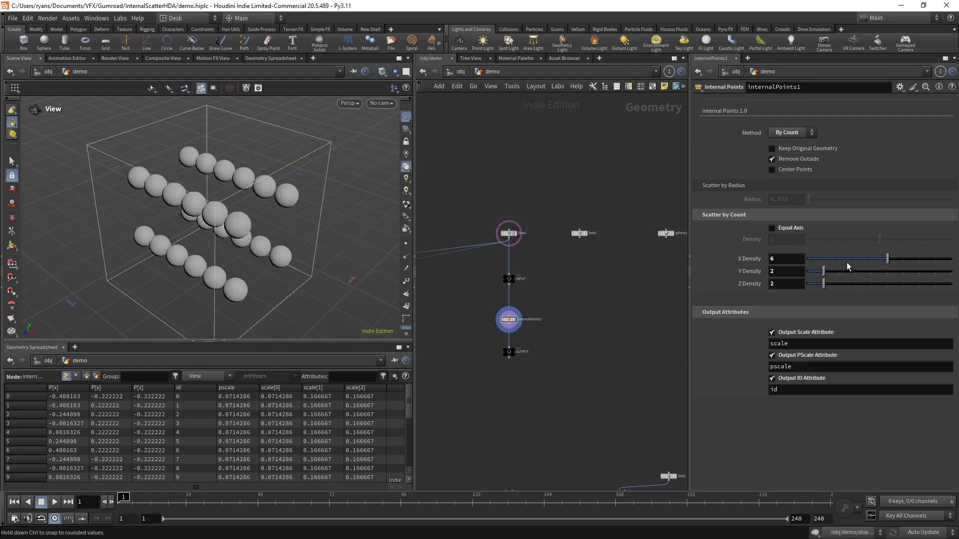
pyautogui.click(864, 260)
pyautogui.moveTo(210, 215); pyautogui.dragTo(239, 188)
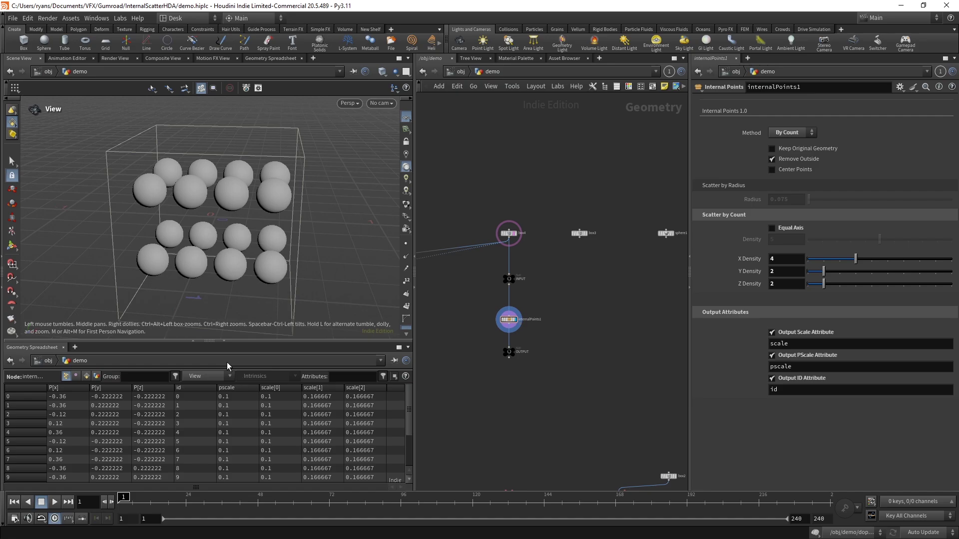
pyautogui.moveTo(235, 256); pyautogui.dragTo(194, 280)
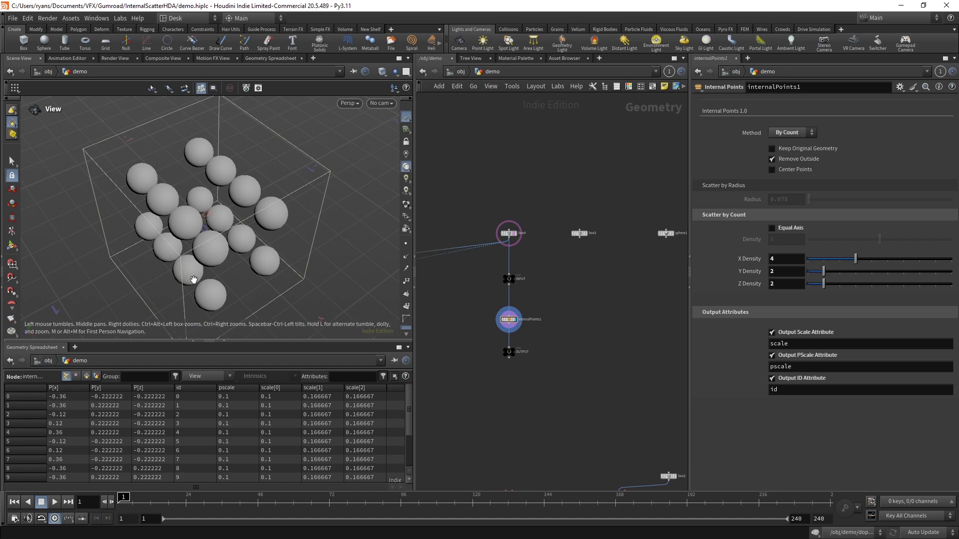
pyautogui.moveTo(193, 280); pyautogui.dragTo(189, 268)
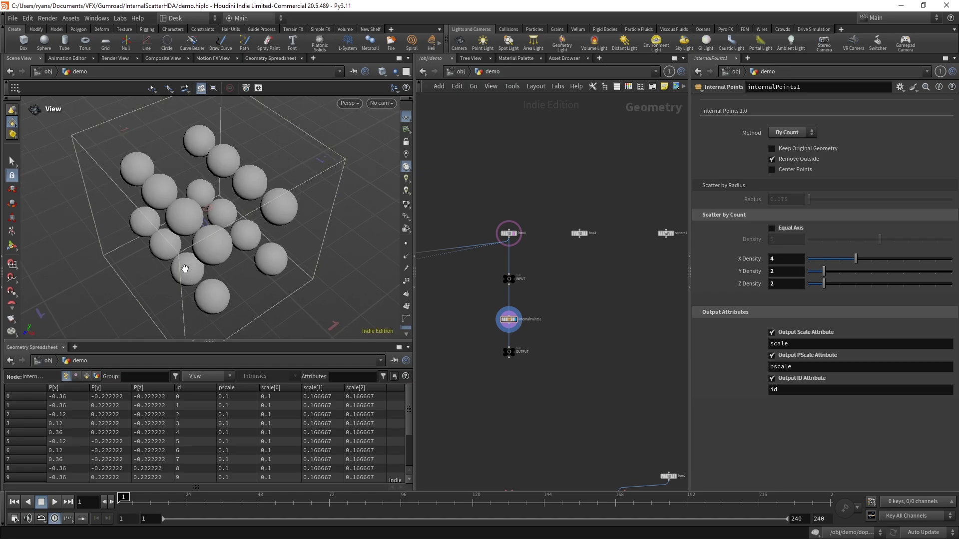
# Step: Disable Output Scale Attribute and collapse the Geometry Spreadsheet pane
pyautogui.click(809, 334)
pyautogui.moveTo(245, 225); pyautogui.dragTo(258, 201)
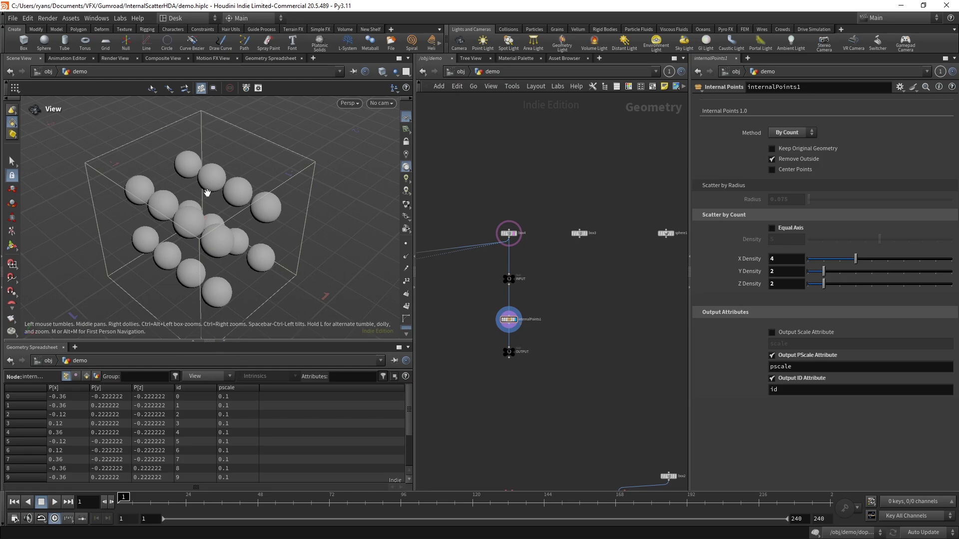
pyautogui.click(224, 341)
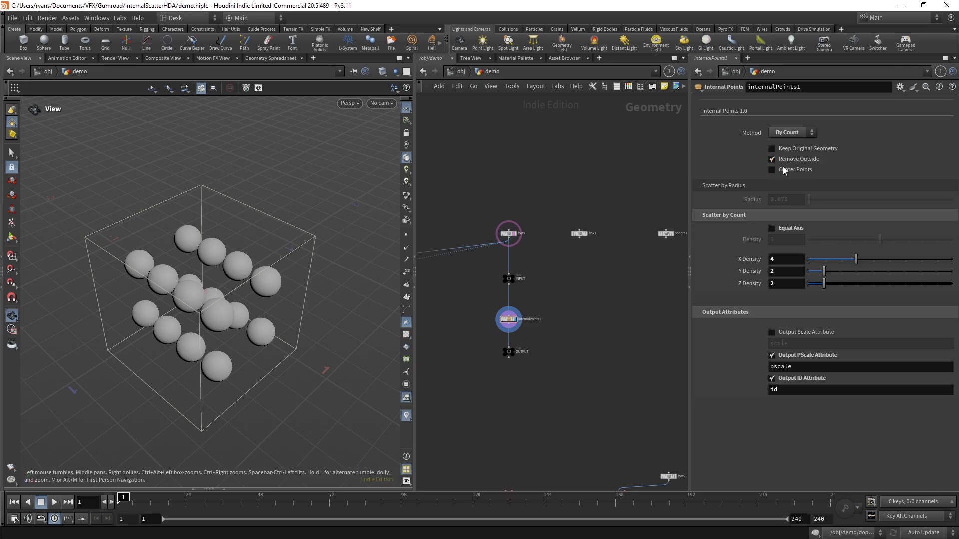
# Step: Clear the template display of box4 and connect sphere1 to the INPUT null in its place
pyautogui.scroll(3, 610, 248)
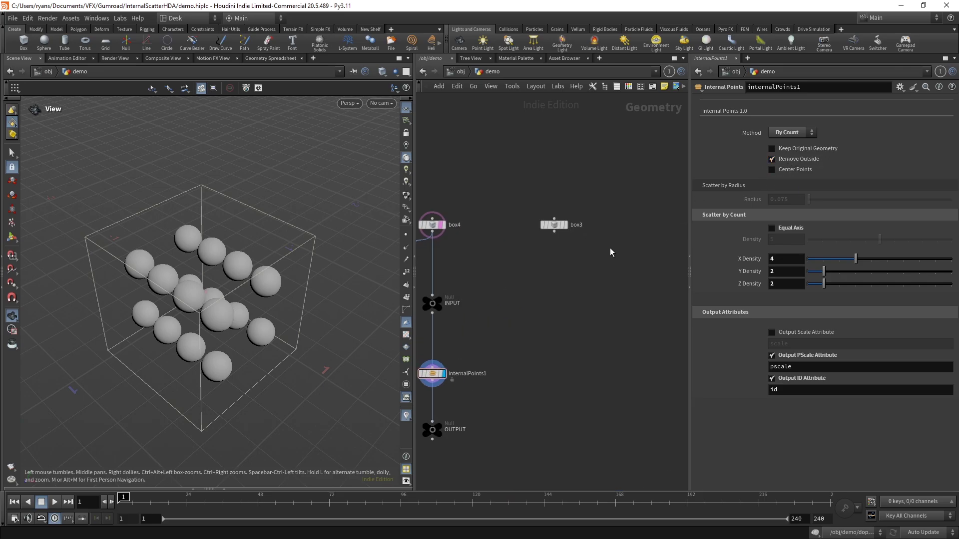
pyautogui.hotkey('space', 'h')
pyautogui.scroll(-3, 520, 251)
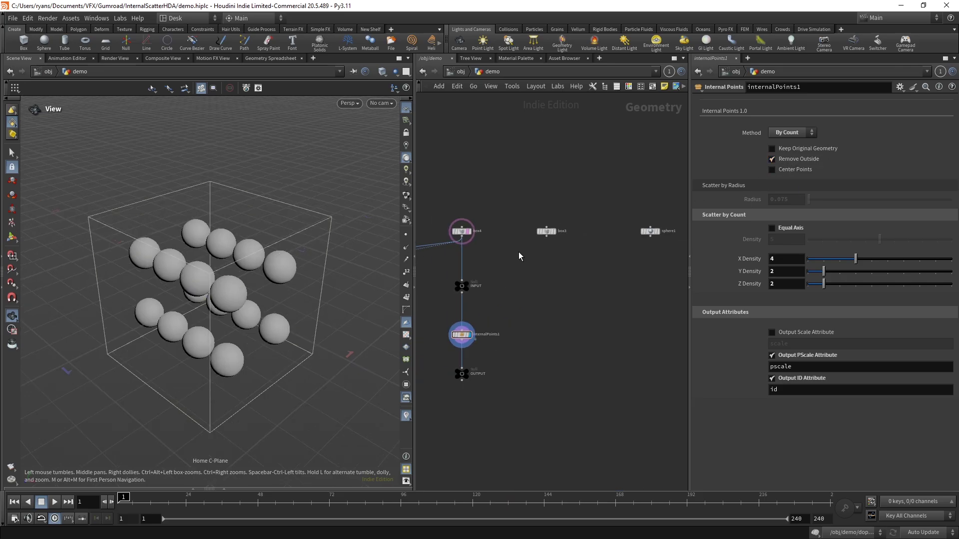
pyautogui.scroll(2, 551, 254)
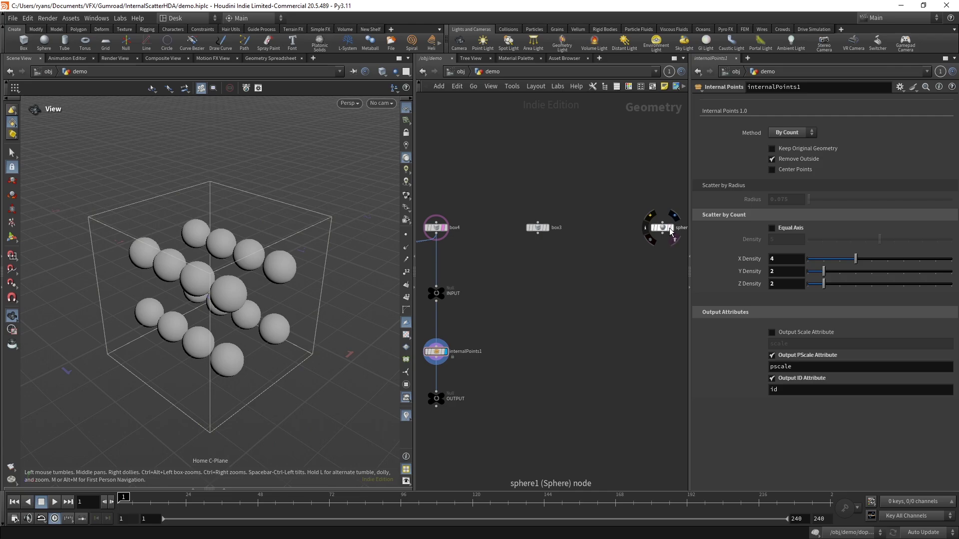
pyautogui.click(669, 231)
pyautogui.click(669, 229)
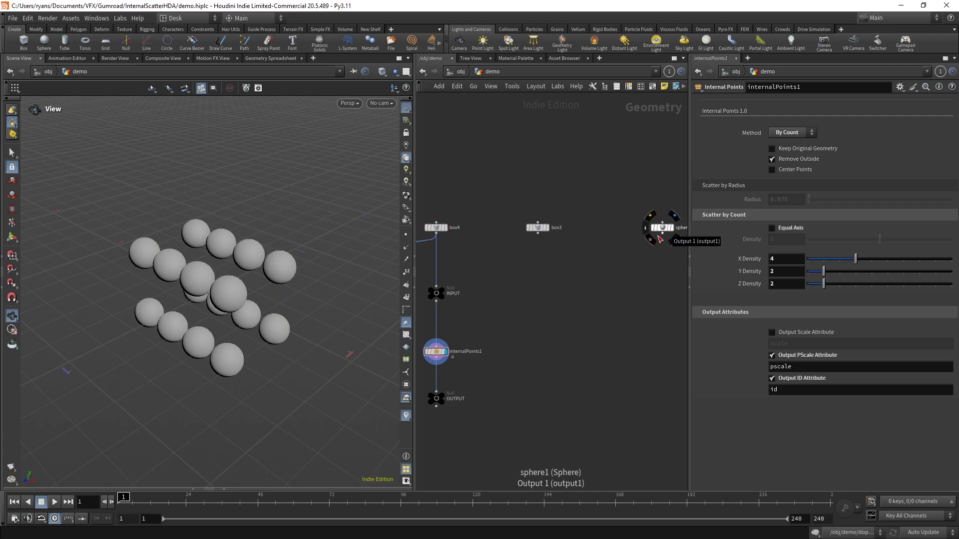
pyautogui.moveTo(660, 240); pyautogui.dragTo(441, 282)
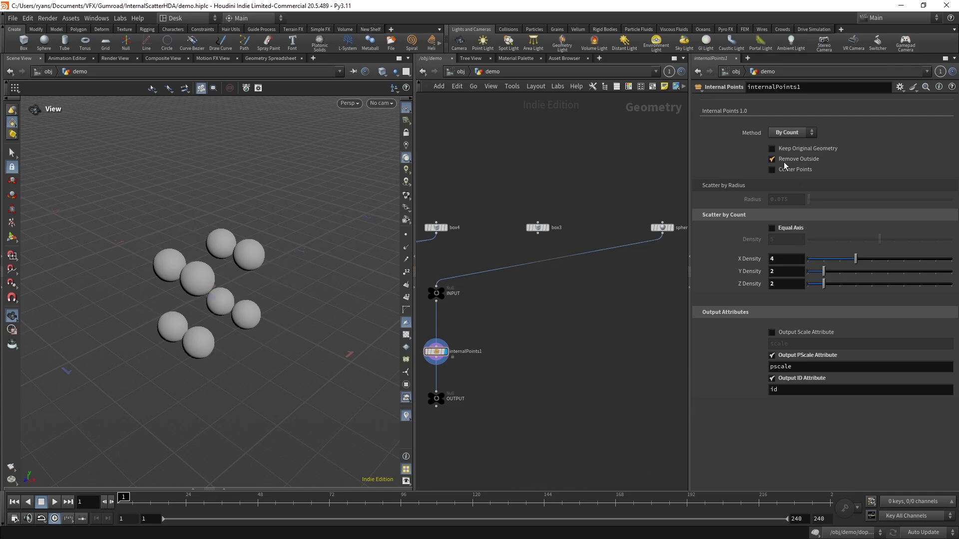
# Step: Switch the Method to By Radius and lower the Radius to 0.032
pyautogui.click(797, 133)
pyautogui.click(798, 144)
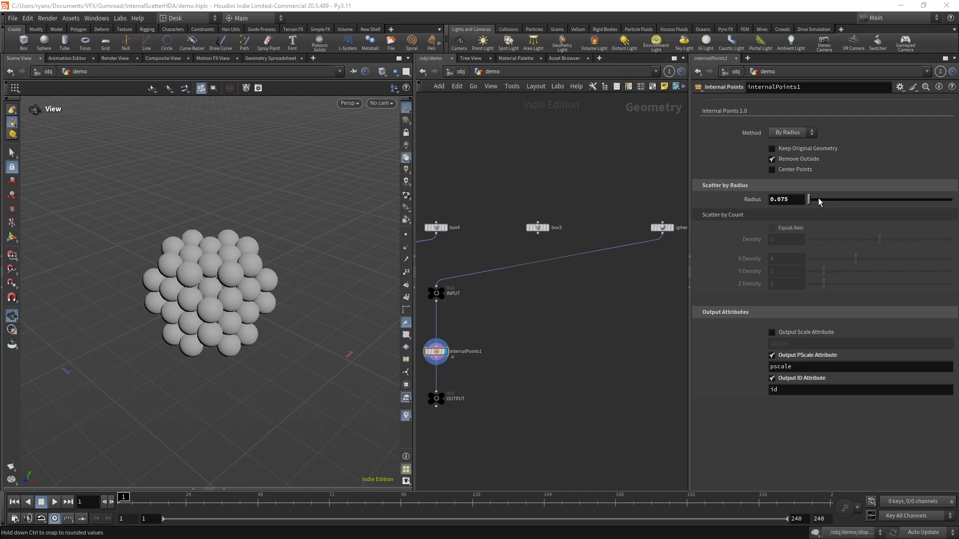
pyautogui.moveTo(786, 199); pyautogui.dragTo(733, 228, button='middle')
pyautogui.moveTo(312, 261); pyautogui.dragTo(274, 241)
pyautogui.moveTo(786, 199); pyautogui.dragTo(754, 220, button='middle')
pyautogui.scroll(1, 670, 235)
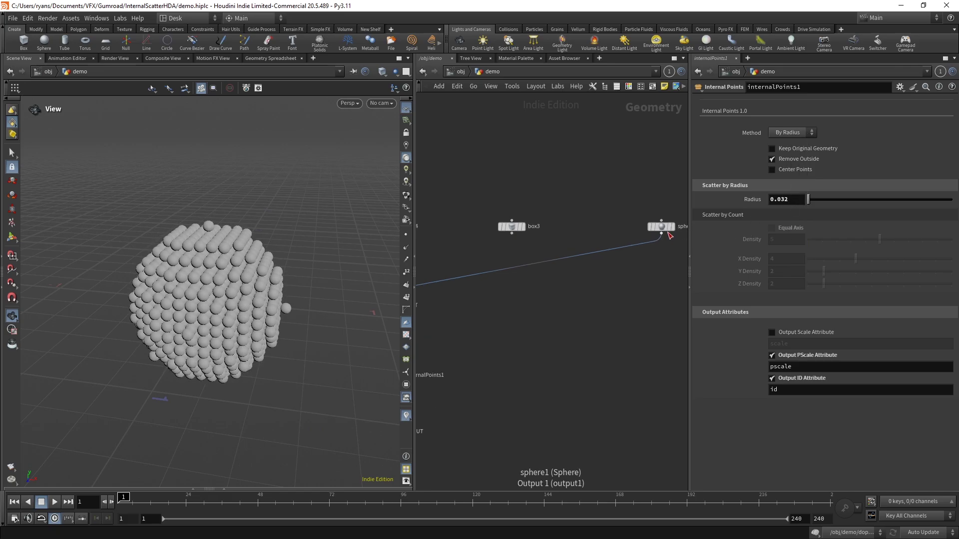
# Step: Disable Remove Outside, examine the points outside the original sphere, and re-enable the option
pyautogui.click(772, 159)
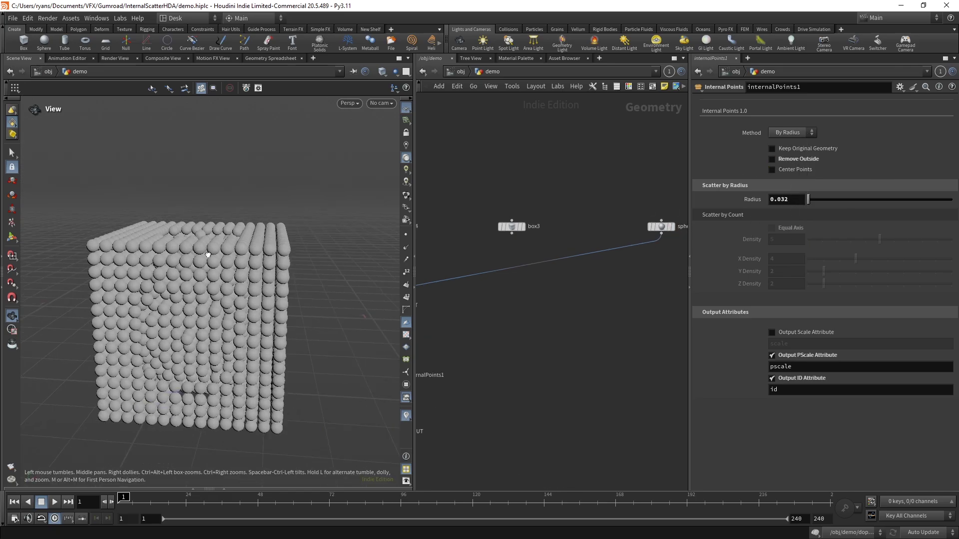
pyautogui.moveTo(280, 235); pyautogui.dragTo(339, 212)
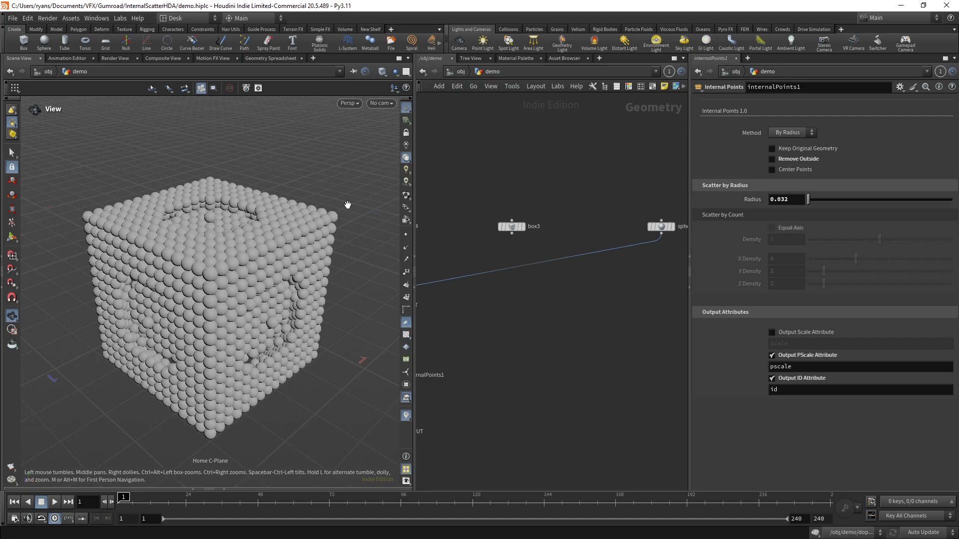
pyautogui.moveTo(327, 200); pyautogui.dragTo(284, 244)
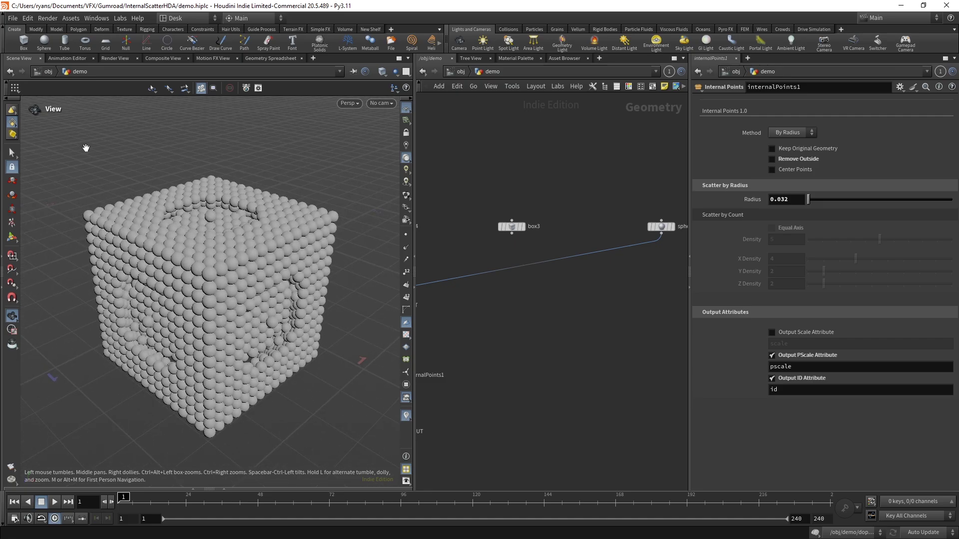
pyautogui.click(773, 159)
pyautogui.scroll(5, 280, 212)
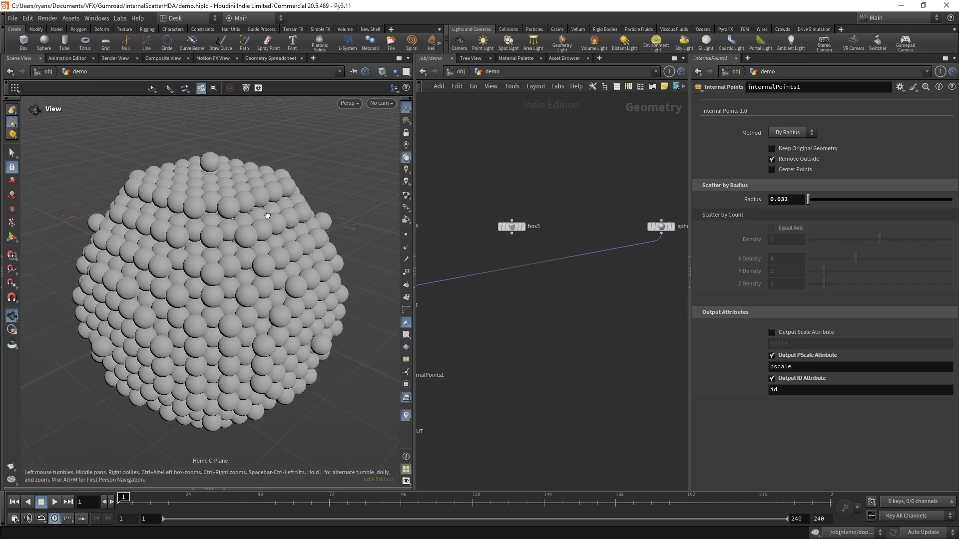
# Step: Turn on the template display of sphere1 to overlay its wireframe on the scattered points
pyautogui.moveTo(265, 212); pyautogui.dragTo(369, 207)
pyautogui.click(669, 225)
pyautogui.hotkey('space', 'h')
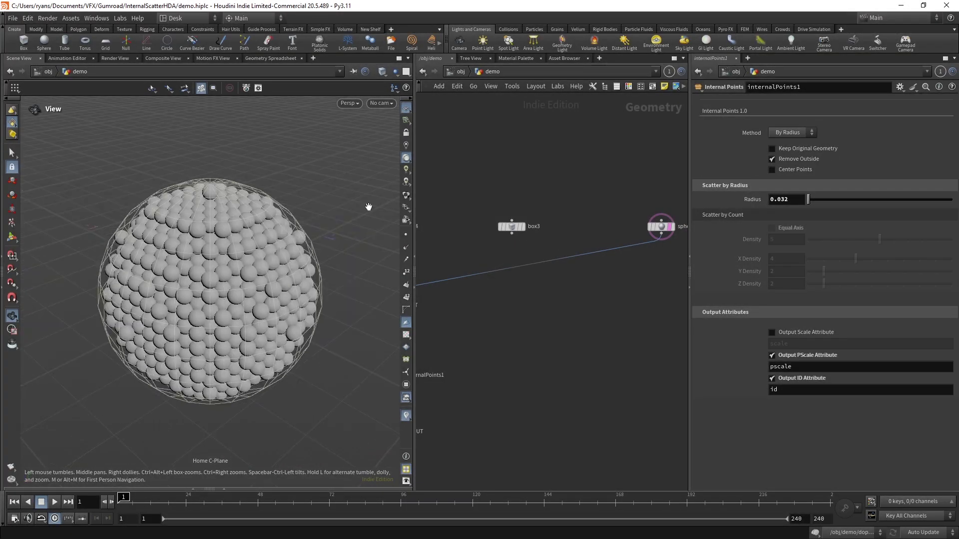
# Step: Enable Keep Original Geometry, clear the template display of sphere1, and examine the combined geometry
pyautogui.click(824, 148)
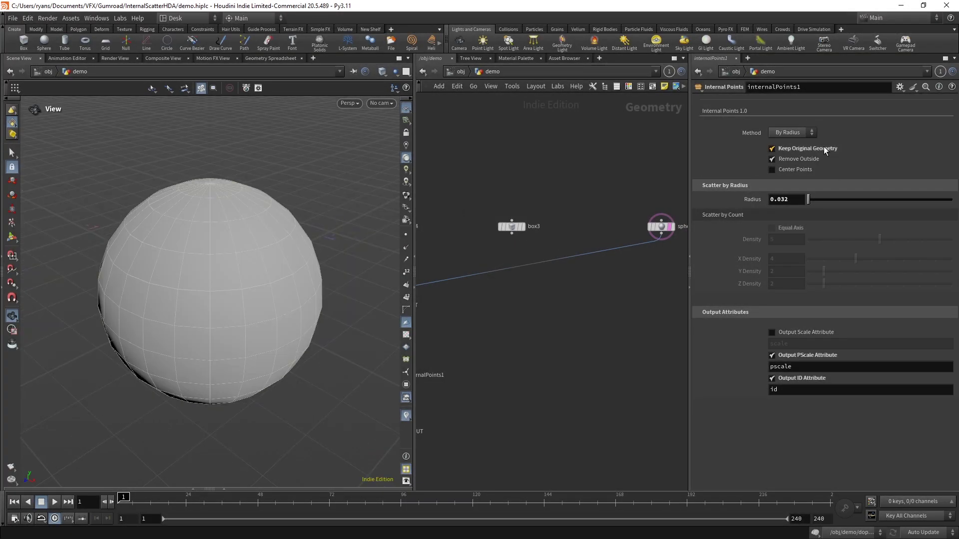
pyautogui.click(668, 229)
pyautogui.hotkey('shift', 'w')
pyautogui.moveTo(277, 244); pyautogui.dragTo(193, 268)
pyautogui.hotkey('shift', 'w')
pyautogui.hotkey('space', 'h')
pyautogui.moveTo(194, 267); pyautogui.dragTo(180, 234, button='right')
pyautogui.moveTo(181, 234); pyautogui.dragTo(242, 216, button='middle')
pyautogui.hotkey('space', 'h')
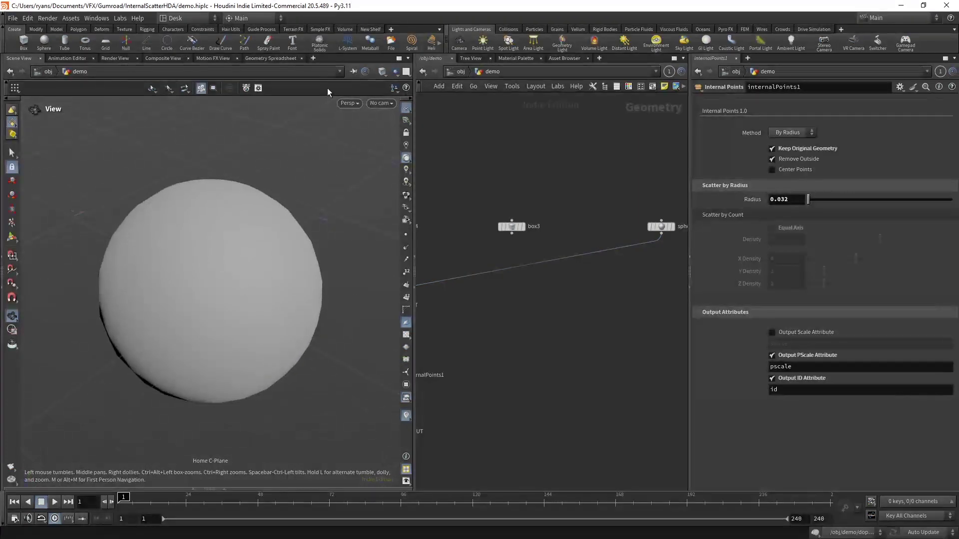
pyautogui.press('w')
pyautogui.press('w')
# Step: Disable Keep Original Geometry and examine the scattered spheres on their own
pyautogui.click(805, 148)
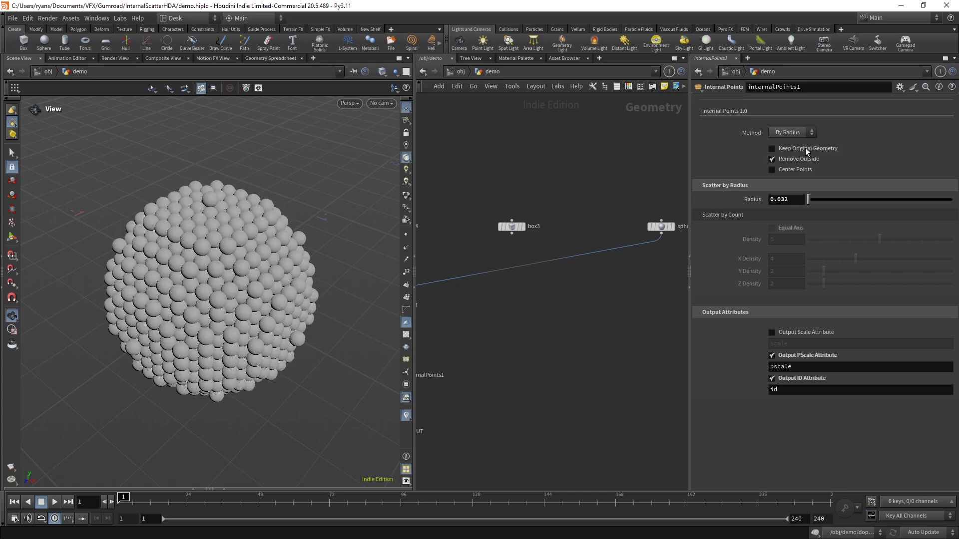
pyautogui.moveTo(566, 341); pyautogui.dragTo(226, 274)
pyautogui.scroll(3, 225, 274)
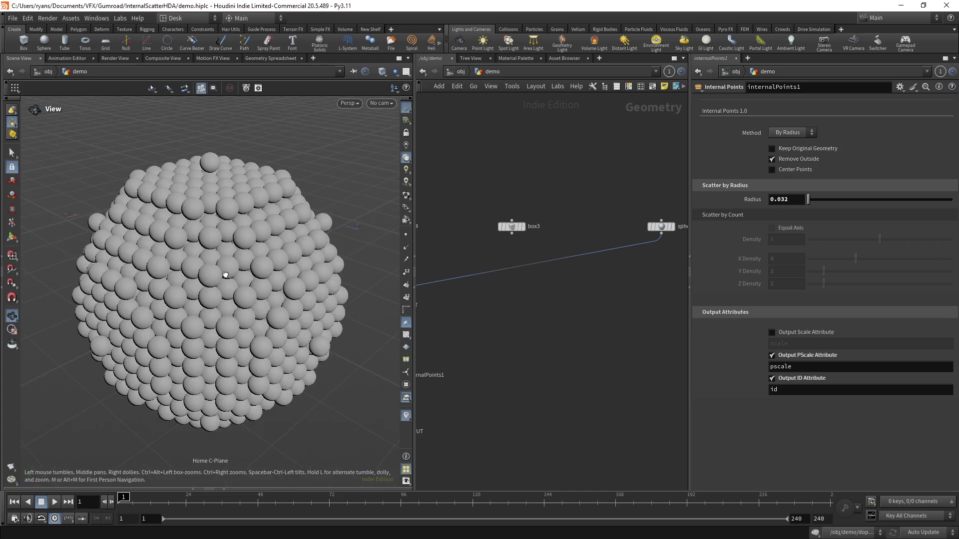
pyautogui.scroll(-3, 630, 307)
# Step: Connect testgeometry_rubbertoy1 to the INPUT null in place of sphere1
pyautogui.moveTo(631, 306); pyautogui.dragTo(587, 289, button='middle')
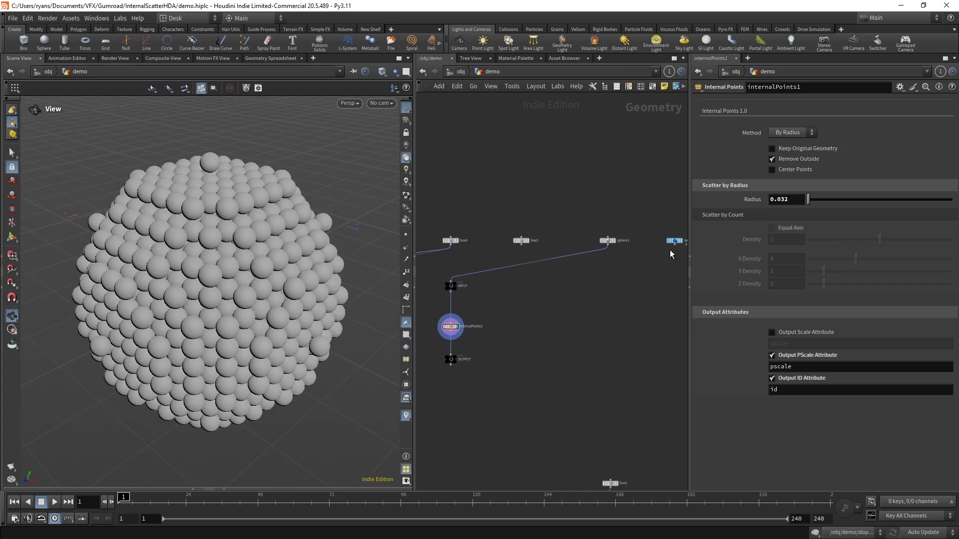
pyautogui.scroll(2, 670, 250)
pyautogui.click(674, 238)
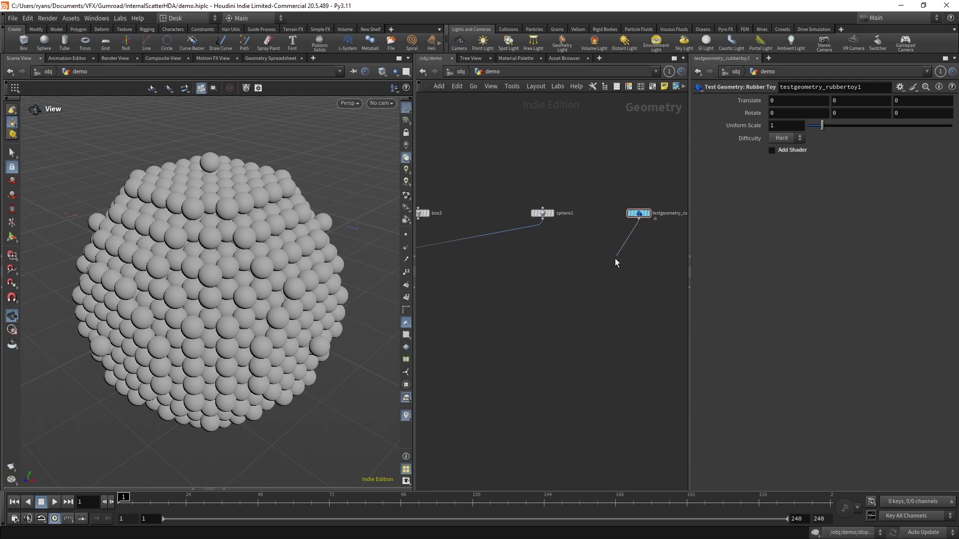
pyautogui.scroll(-3, 559, 280)
pyautogui.moveTo(523, 280); pyautogui.dragTo(569, 275, button='middle')
pyautogui.scroll(2, 531, 273)
pyautogui.click(463, 271)
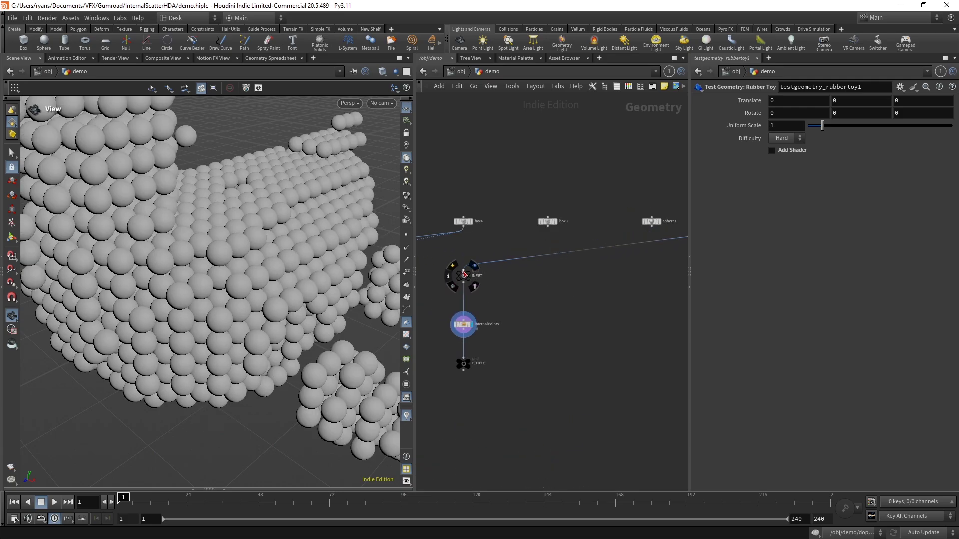
# Step: Turn on the template display of testgeometry_rubbertoy1 to compare its wireframe with the points inside
pyautogui.scroll(-5, 291, 250)
pyautogui.moveTo(292, 250); pyautogui.dragTo(284, 325, button='middle')
pyautogui.moveTo(664, 241); pyautogui.dragTo(507, 248, button='middle')
pyautogui.scroll(2, 507, 254)
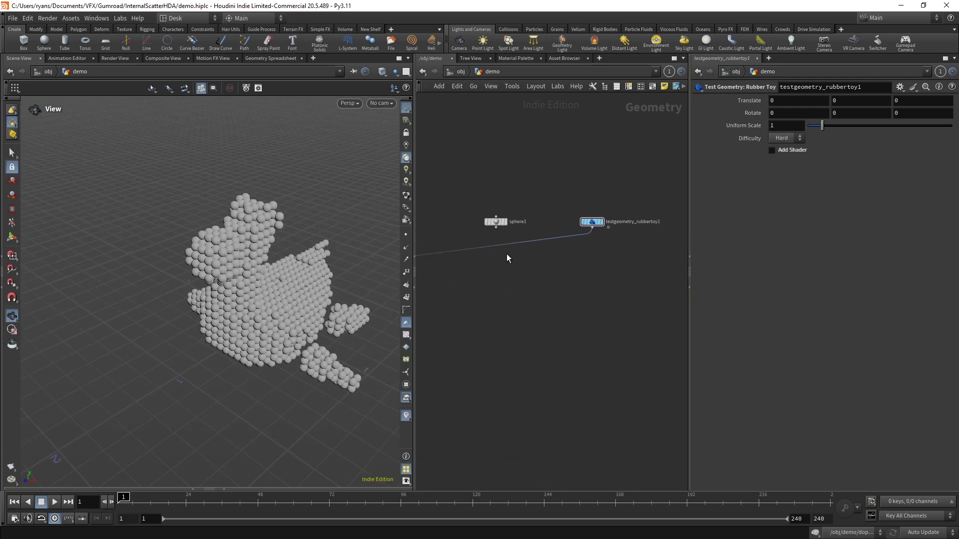
pyautogui.click(606, 218)
pyautogui.scroll(4, 280, 230)
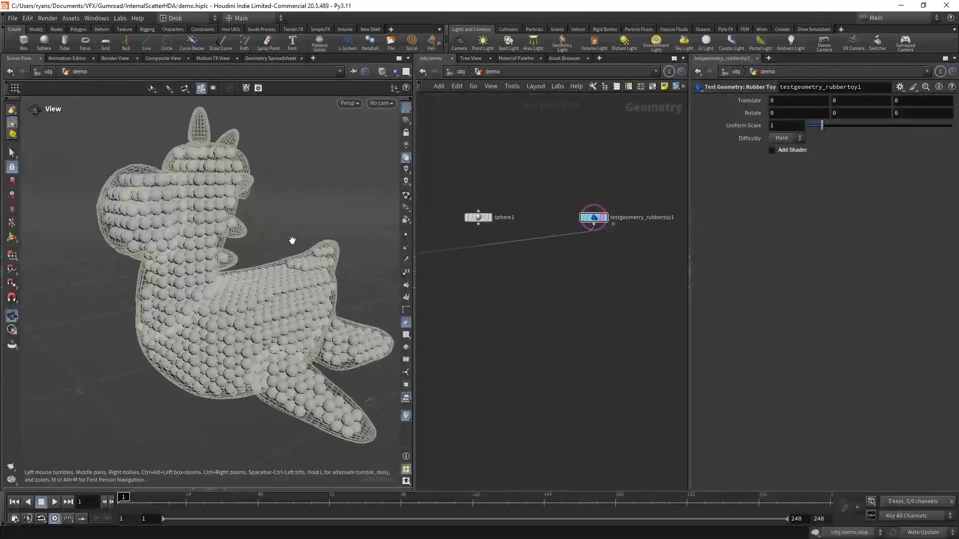
# Step: Select internalPoints1 and lower its Radius to 0.017
pyautogui.moveTo(439, 306); pyautogui.dragTo(565, 270, button='middle')
pyautogui.moveTo(481, 267); pyautogui.dragTo(618, 260, button='middle')
pyautogui.scroll(2, 500, 296)
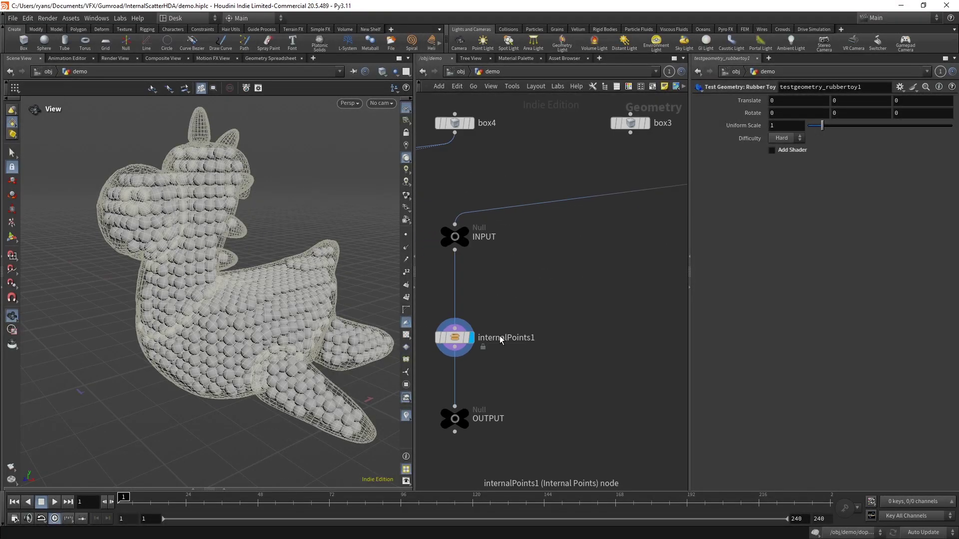
pyautogui.click(501, 339)
pyautogui.moveTo(790, 198); pyautogui.dragTo(716, 231, button='middle')
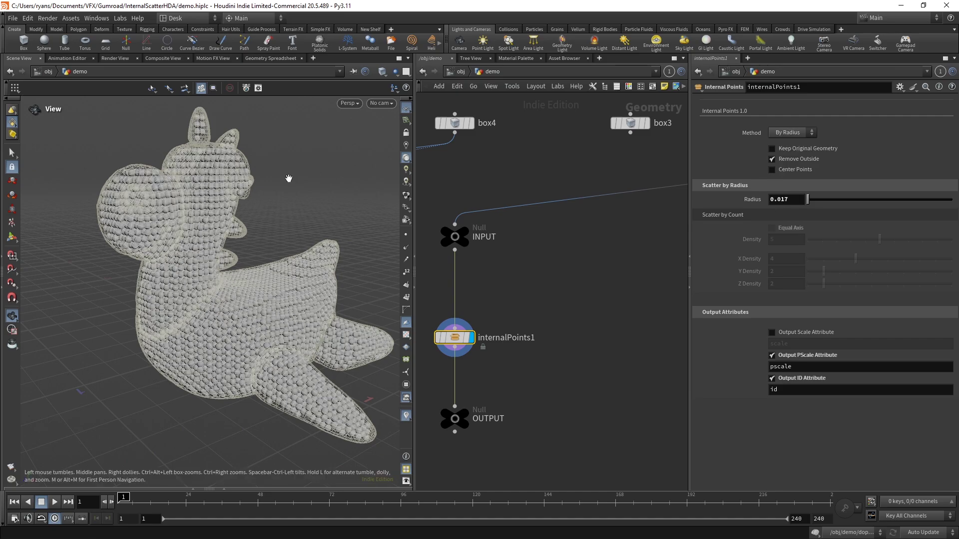
# Step: Set the Radius to .01 and inspect the dense fill inside the rubber toy
pyautogui.moveTo(215, 132)
pyautogui.mouseDown()
pyautogui.moveTo(147, 137)
pyautogui.moveTo(241, 130)
pyautogui.moveTo(203, 137)
pyautogui.mouseUp()
pyautogui.moveTo(798, 199); pyautogui.dragTo(663, 234, button='middle')
pyautogui.doubleClick(790, 199)
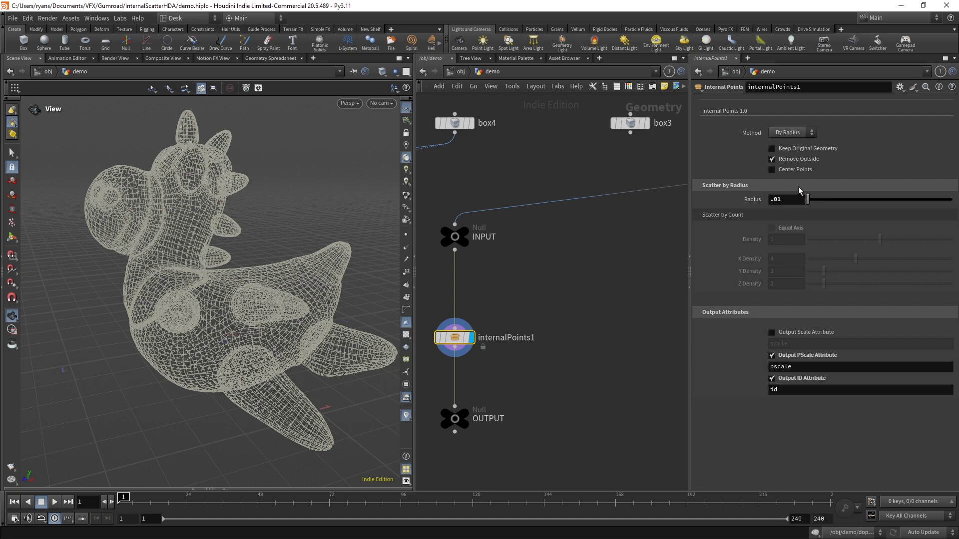
pyautogui.press('Return')
pyautogui.moveTo(171, 231); pyautogui.dragTo(183, 274)
pyautogui.moveTo(194, 255); pyautogui.dragTo(268, 235, button='right')
pyautogui.moveTo(268, 235); pyautogui.dragTo(292, 199)
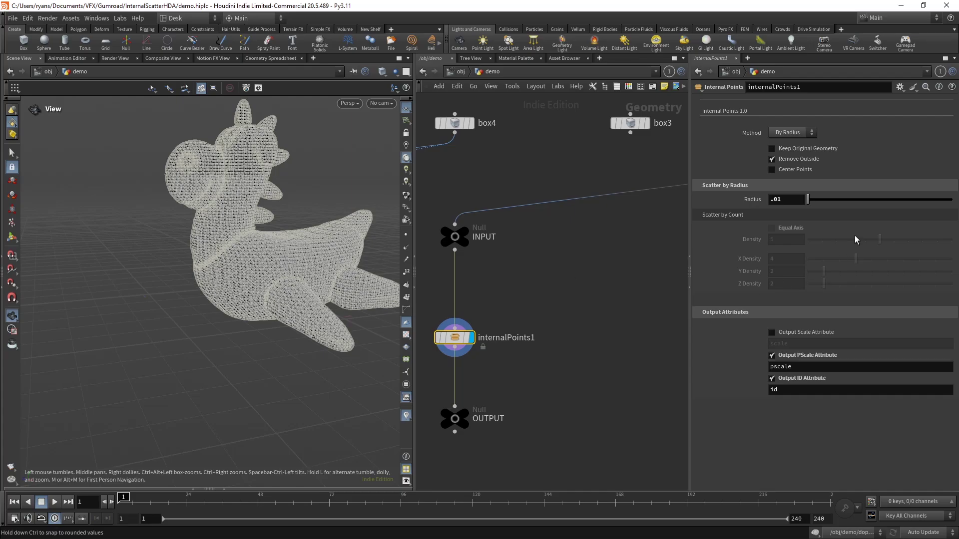
pyautogui.click(799, 133)
pyautogui.click(803, 135)
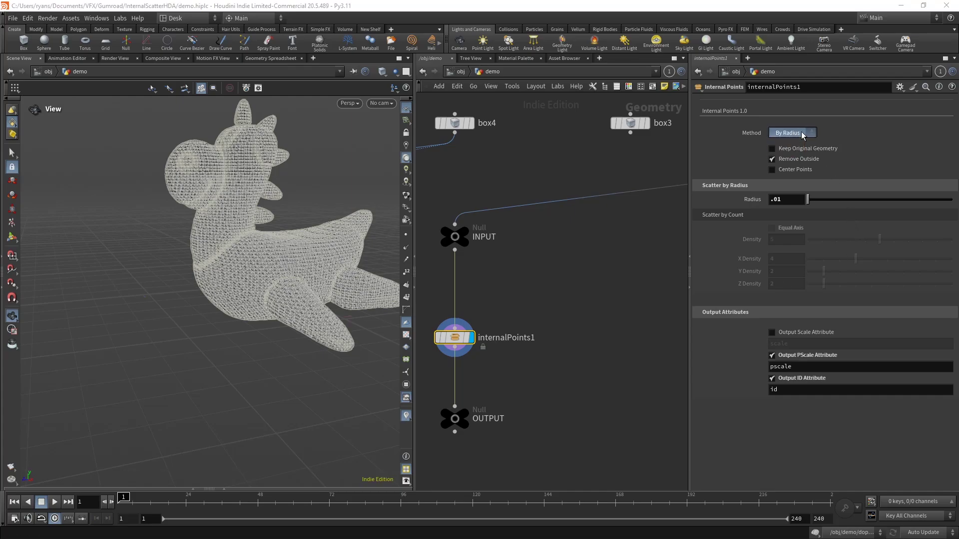
pyautogui.click(791, 170)
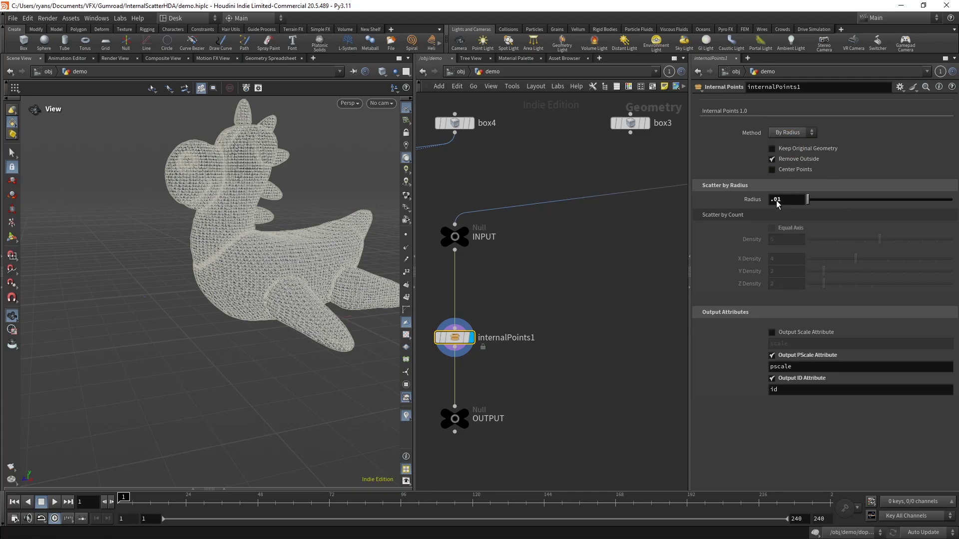
# Step: Set the Radius to .1 and inspect the larger spheres inside the rubber toy
pyautogui.moveTo(770, 200); pyautogui.dragTo(796, 201)
pyautogui.write('.1')
pyautogui.press('Return')
pyautogui.click(512, 230)
pyautogui.click(812, 171)
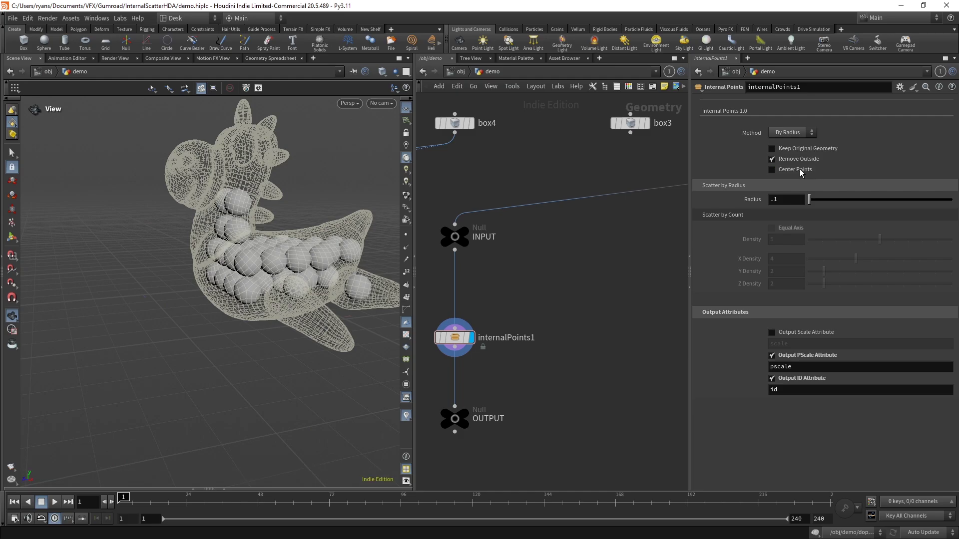
pyautogui.moveTo(344, 249)
pyautogui.mouseDown()
pyautogui.moveTo(349, 242)
pyautogui.moveTo(345, 251)
pyautogui.mouseUp()
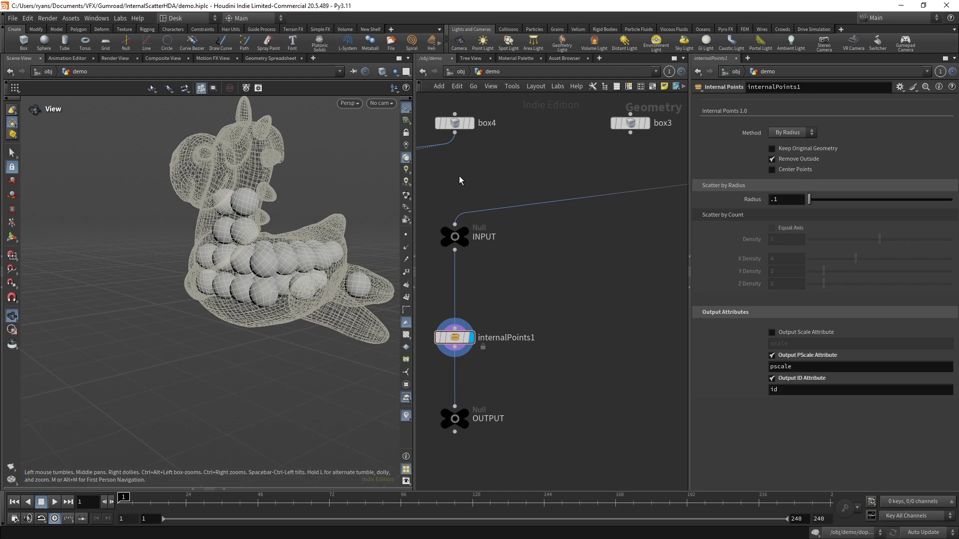
# Step: Connect box4 to the INPUT null in place of the rubber toy
pyautogui.click(455, 123)
pyautogui.scroll(-3, 537, 195)
pyautogui.scroll(3, 537, 194)
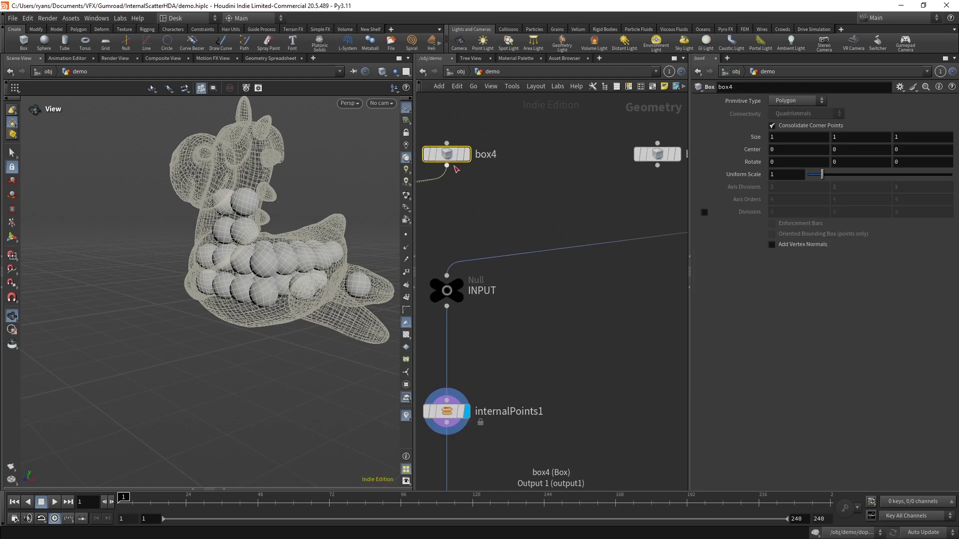
pyautogui.moveTo(657, 166); pyautogui.dragTo(447, 275)
pyautogui.press('h')
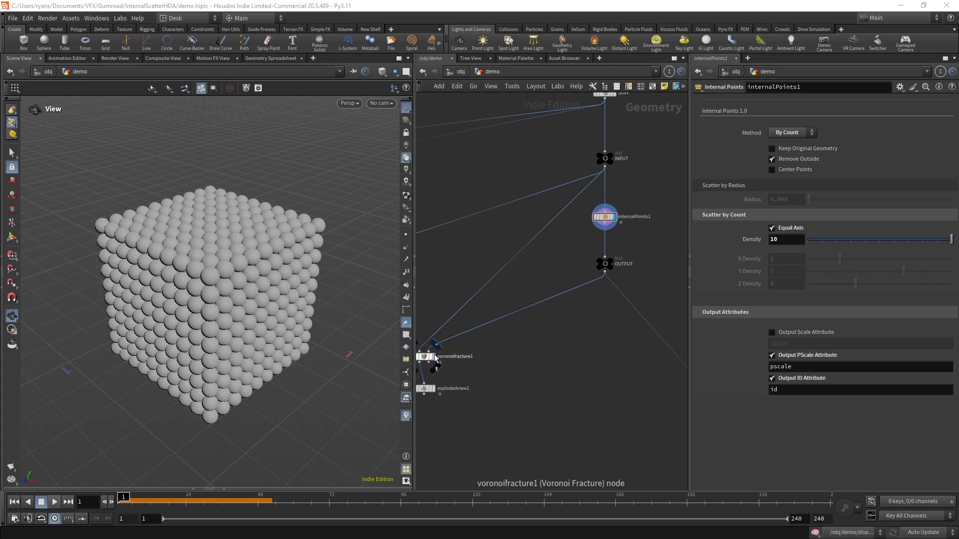
# Step: Display the box at the INPUT null and select the OUTPUT null
pyautogui.click(612, 158)
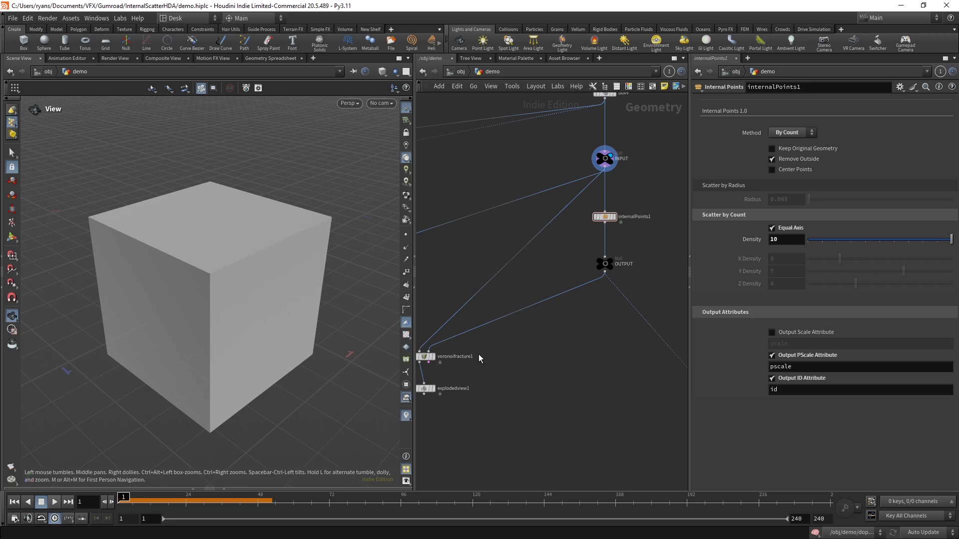
pyautogui.scroll(2, 479, 356)
pyautogui.moveTo(480, 356); pyautogui.dragTo(543, 342, button='middle')
pyautogui.moveTo(622, 300); pyautogui.dragTo(479, 320, button='middle')
pyautogui.moveTo(582, 318); pyautogui.dragTo(596, 214)
# Step: Display and select voronoifracture1 to show the box fractured by the internal points
pyautogui.scroll(-3, 538, 336)
pyautogui.moveTo(538, 337); pyautogui.dragTo(557, 312, button='middle')
pyautogui.scroll(2, 443, 312)
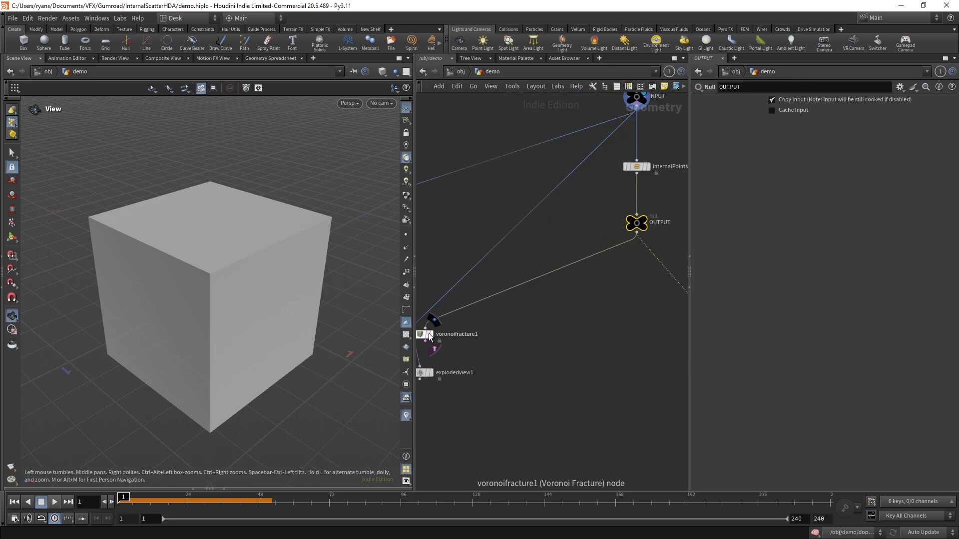
pyautogui.click(422, 334)
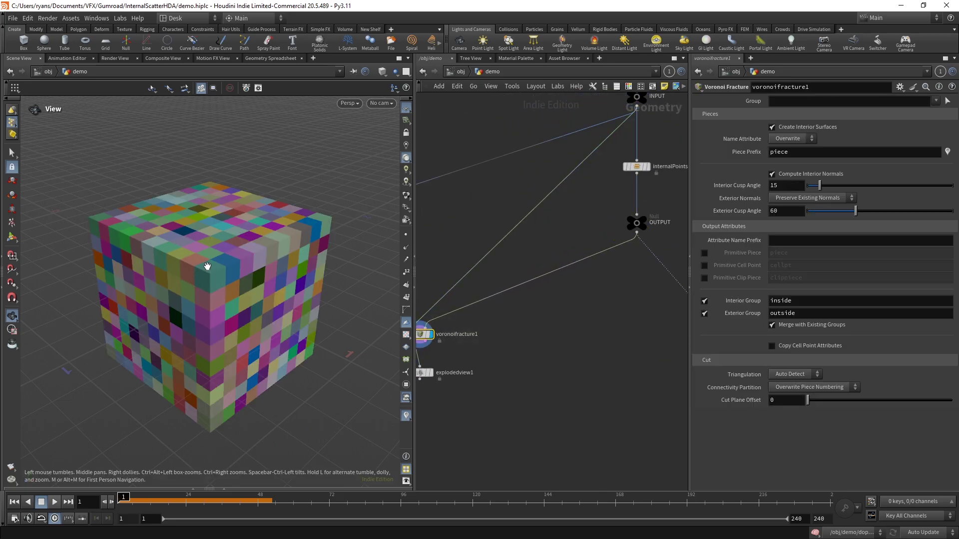
pyautogui.moveTo(443, 373); pyautogui.dragTo(482, 365, button='middle')
# Step: Display explodedview1 and examine the separated fracture pieces
pyautogui.click(469, 365)
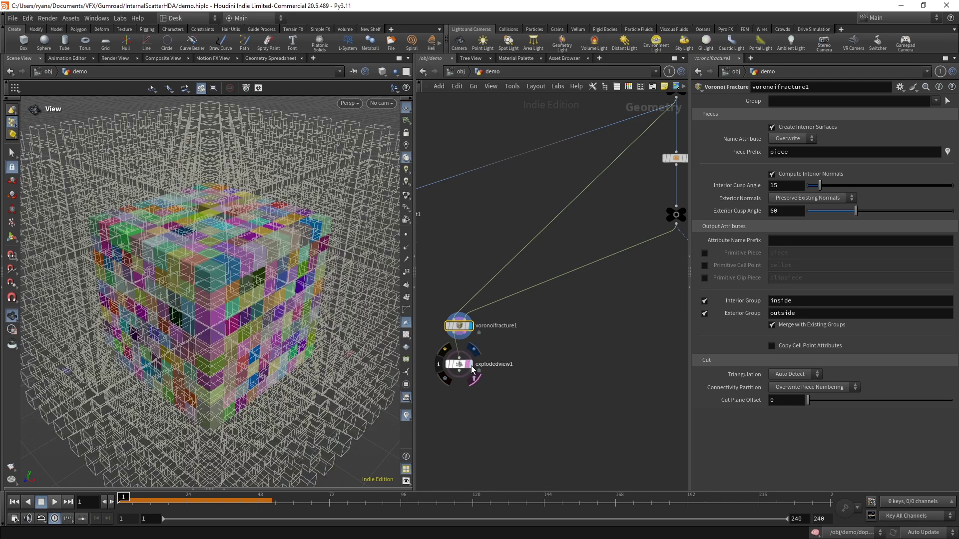
pyautogui.click(460, 366)
pyautogui.click(469, 365)
pyautogui.click(471, 364)
pyautogui.moveTo(460, 366); pyautogui.dragTo(460, 390)
pyautogui.moveTo(219, 275); pyautogui.dragTo(231, 247)
# Step: Enable Center Points on internalPoints1 and examine how the exploded pieces change
pyautogui.moveTo(659, 254); pyautogui.dragTo(503, 307, button='middle')
pyautogui.moveTo(573, 238); pyautogui.dragTo(515, 198)
pyautogui.moveTo(519, 235); pyautogui.dragTo(557, 190, button='middle')
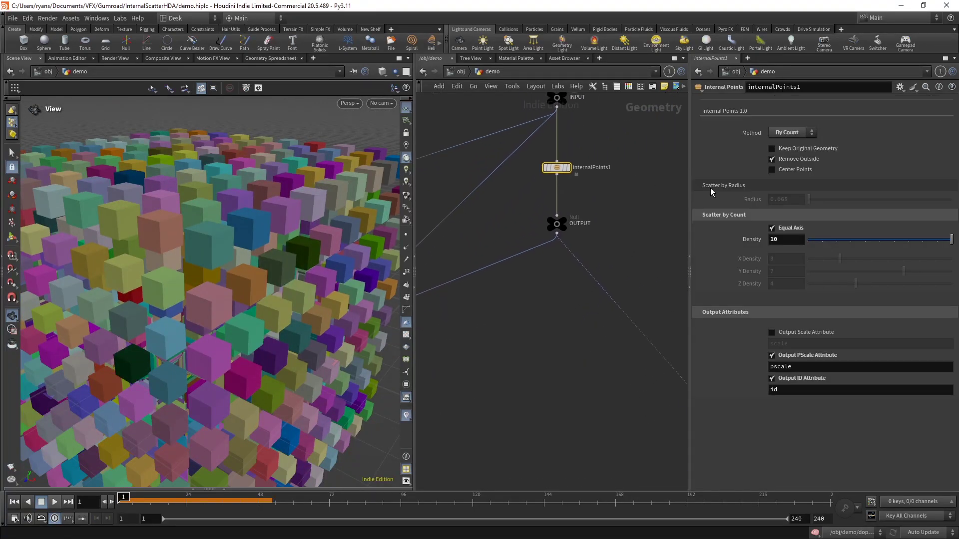
pyautogui.click(772, 171)
pyautogui.scroll(-5, 178, 235)
pyautogui.moveTo(179, 235); pyautogui.dragTo(271, 288)
pyautogui.scroll(4, 263, 315)
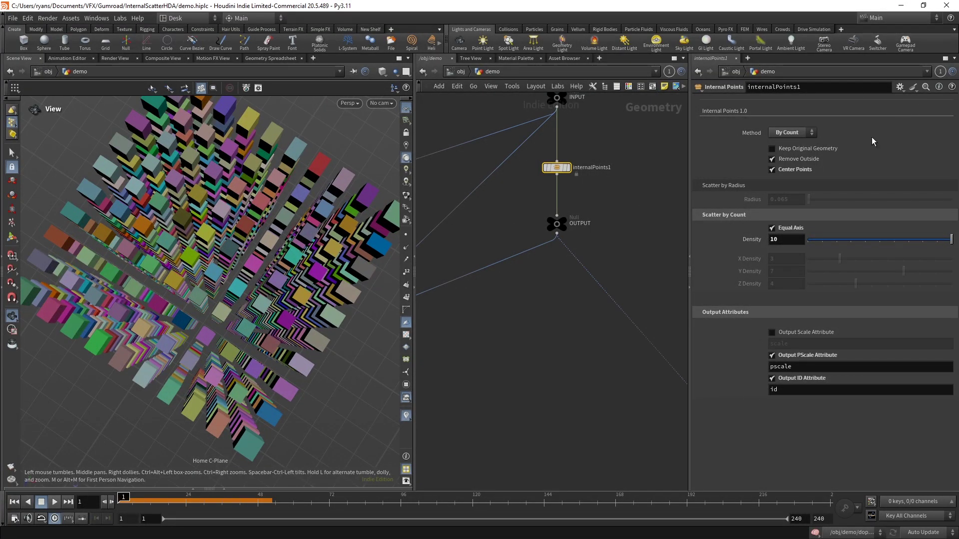
# Step: Disable Center Points and examine the exploded pieces again
pyautogui.click(772, 170)
pyautogui.scroll(-5, 302, 249)
pyautogui.scroll(3, 260, 271)
pyautogui.moveTo(302, 249); pyautogui.dragTo(244, 268)
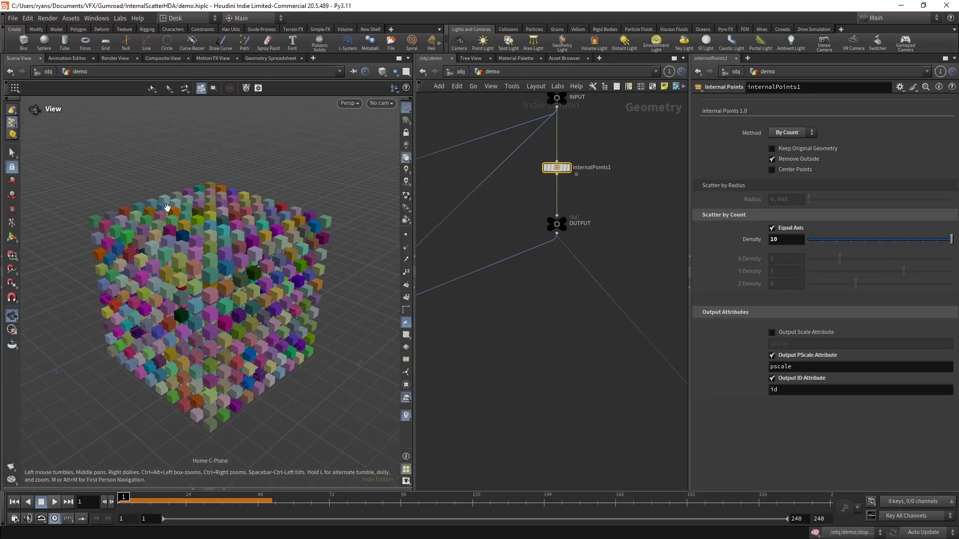
# Step: Set the Density of internalPoints1 to 5
pyautogui.scroll(-4, 515, 270)
pyautogui.moveTo(495, 283); pyautogui.dragTo(526, 286, button='middle')
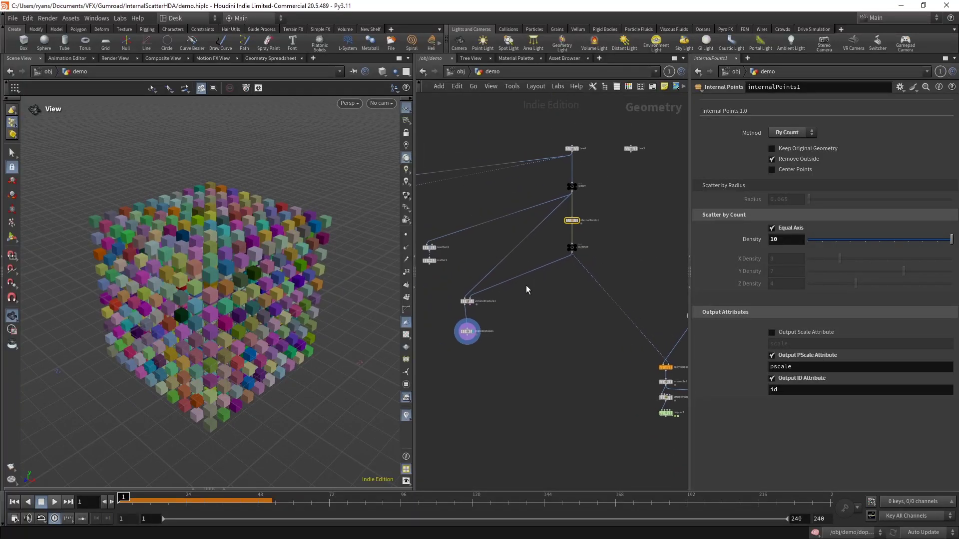
pyautogui.scroll(2, 527, 293)
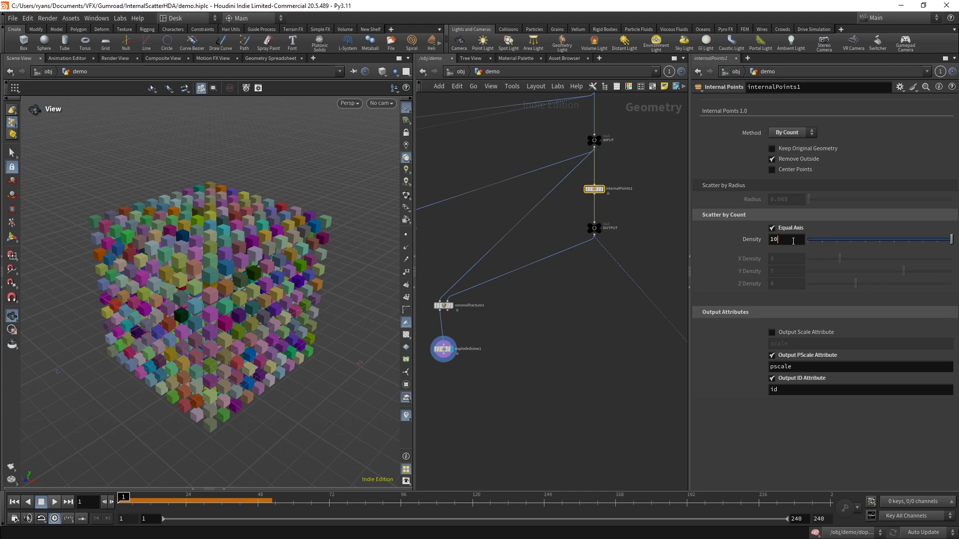
pyautogui.press('BackSpace')
pyautogui.press('BackSpace')
pyautogui.write('5')
pyautogui.press('Return')
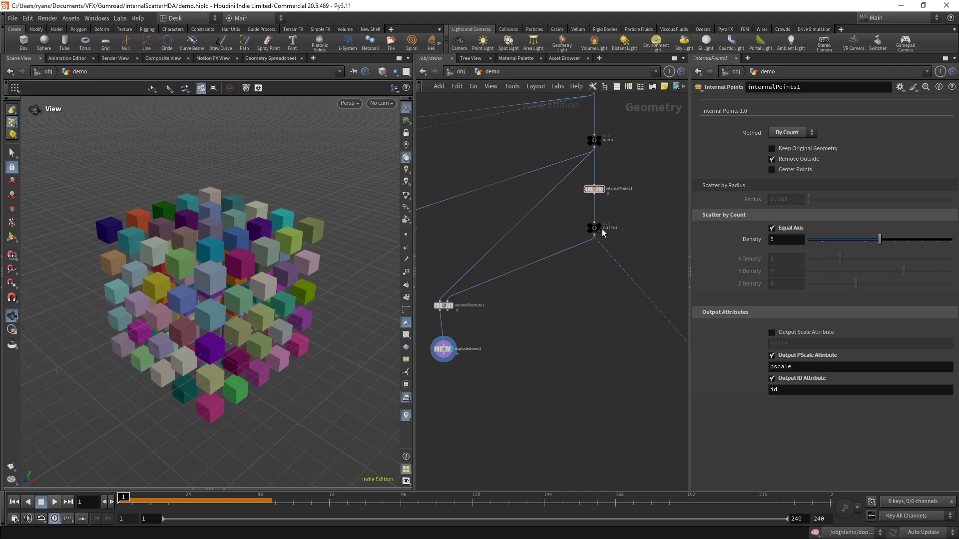
# Step: Display voronoifracture1 and insert a Point Jitter node between the OUTPUT null and voronoifracture1
pyautogui.click(449, 306)
pyautogui.press('h')
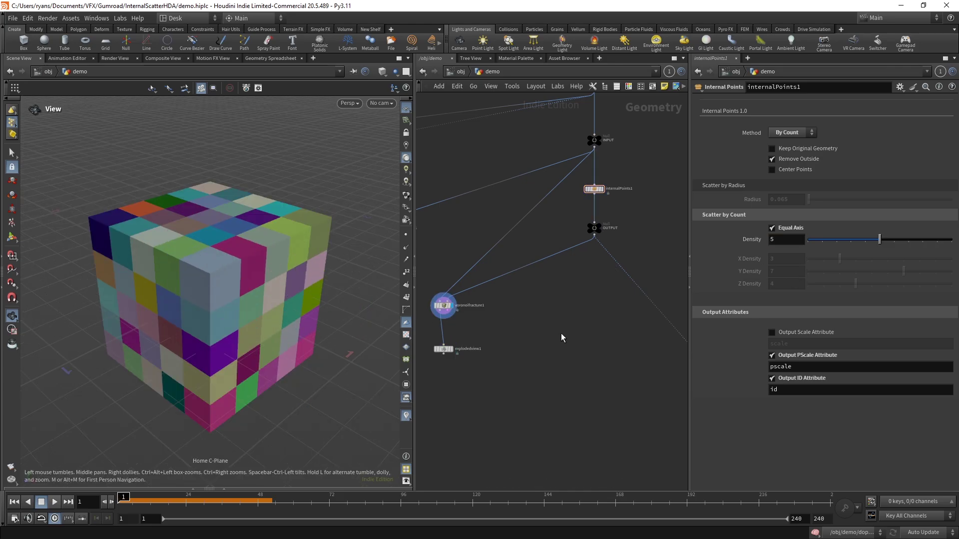
pyautogui.press('Tab')
pyautogui.write('jit')
pyautogui.press('Return')
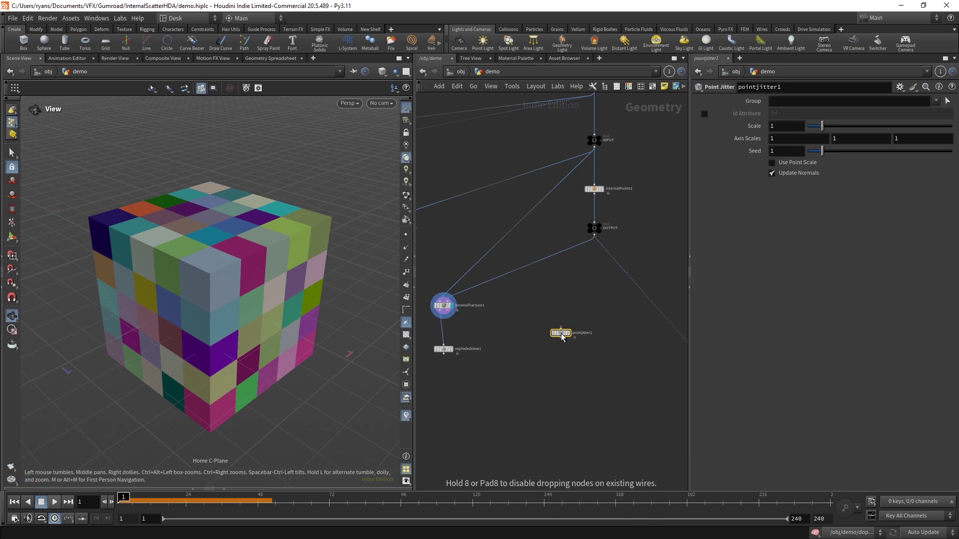
pyautogui.click(532, 294)
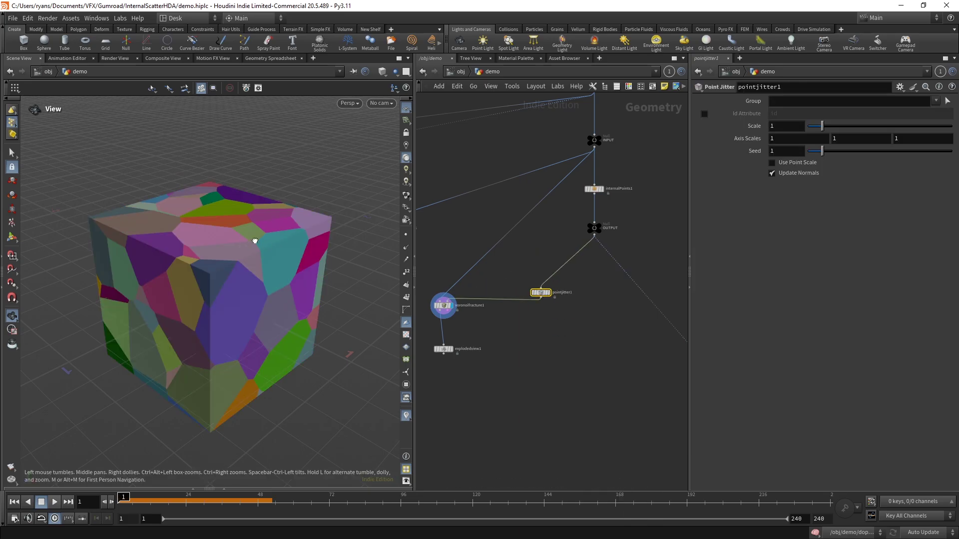
# Step: Examine the jittered Voronoi pieces of the box in wireframe and shaded display
pyautogui.moveTo(254, 242); pyautogui.dragTo(252, 275)
pyautogui.scroll(-3, 479, 248)
pyautogui.moveTo(476, 249); pyautogui.dragTo(522, 257, button='middle')
pyautogui.scroll(3, 520, 245)
pyautogui.moveTo(280, 233); pyautogui.dragTo(272, 275)
pyautogui.hotkey('shift', 'w')
pyautogui.hotkey('shift', 'w')
pyautogui.scroll(2, 471, 225)
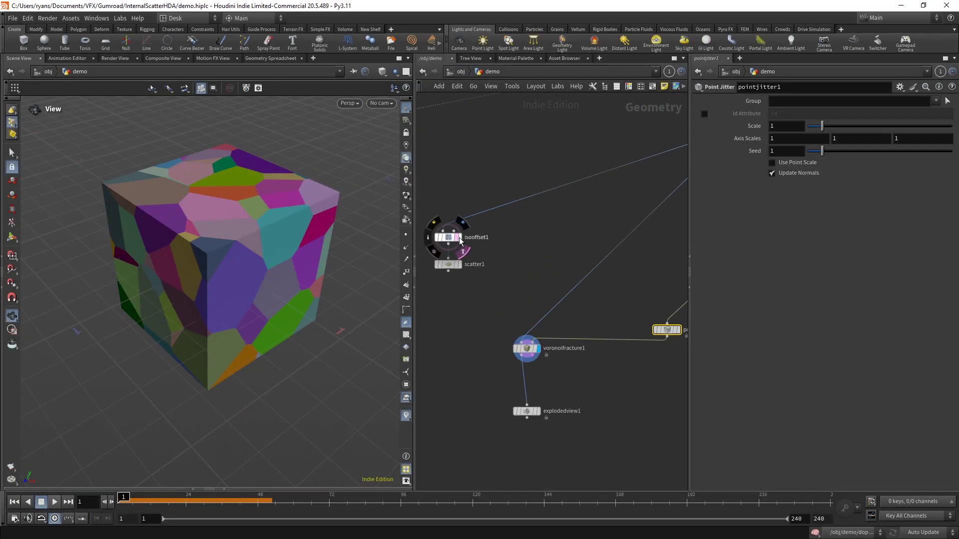
# Step: View the points of scatter1 and wire scatter1 into voronoifracture1 in place of pointjitter1
pyautogui.click(460, 236)
pyautogui.click(460, 265)
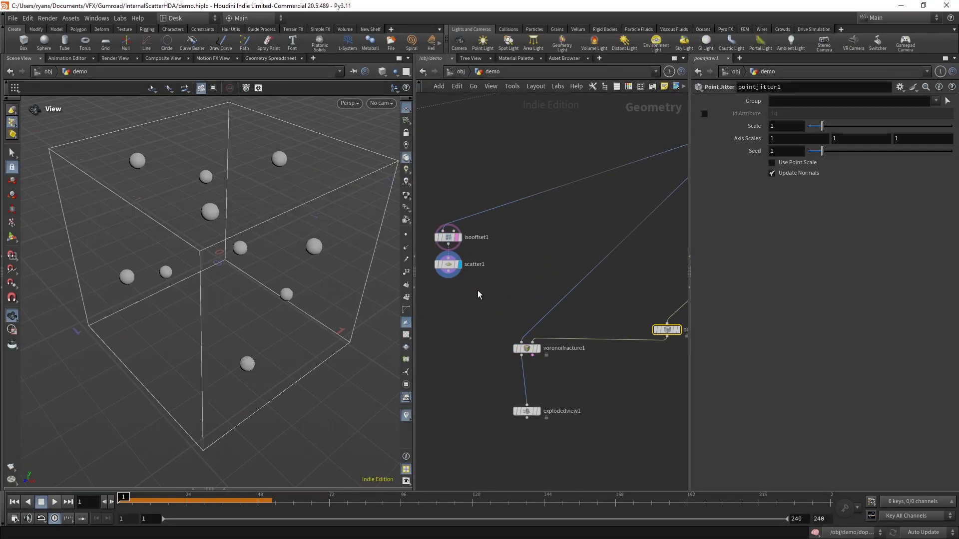
pyautogui.moveTo(477, 289); pyautogui.dragTo(454, 239)
pyautogui.click(456, 240)
pyautogui.click(538, 349)
pyautogui.click(532, 343)
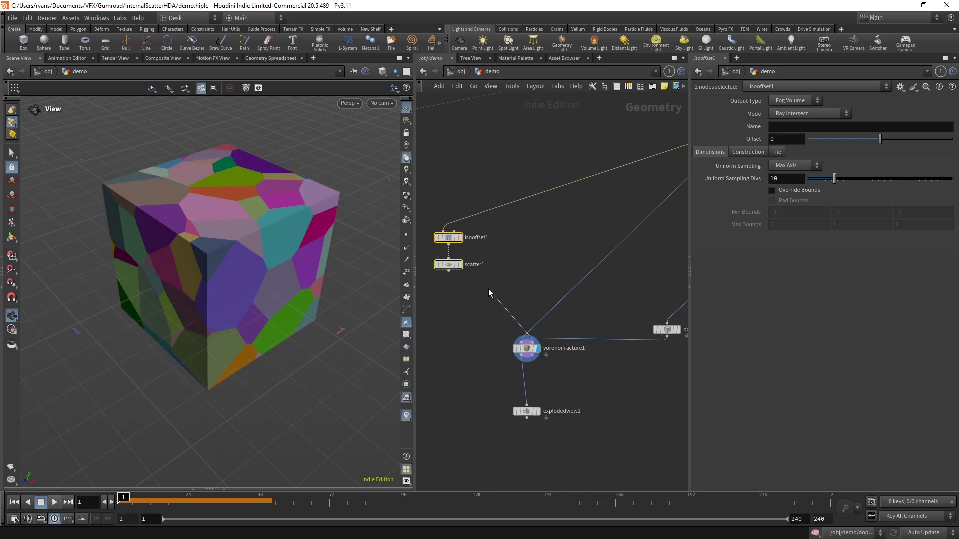
pyautogui.click(448, 271)
pyautogui.click(448, 264)
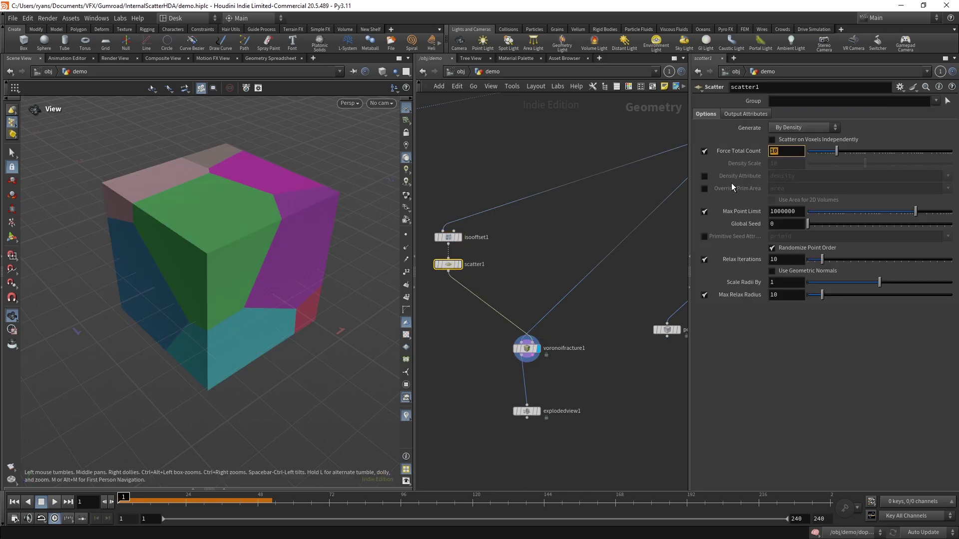
# Step: Set the Force Total Count of scatter1 to 25 and check the resulting fracture in wireframe
pyautogui.write('25')
pyautogui.press('Return')
pyautogui.moveTo(184, 449); pyautogui.dragTo(242, 298)
pyautogui.hotkey('shift', 'w')
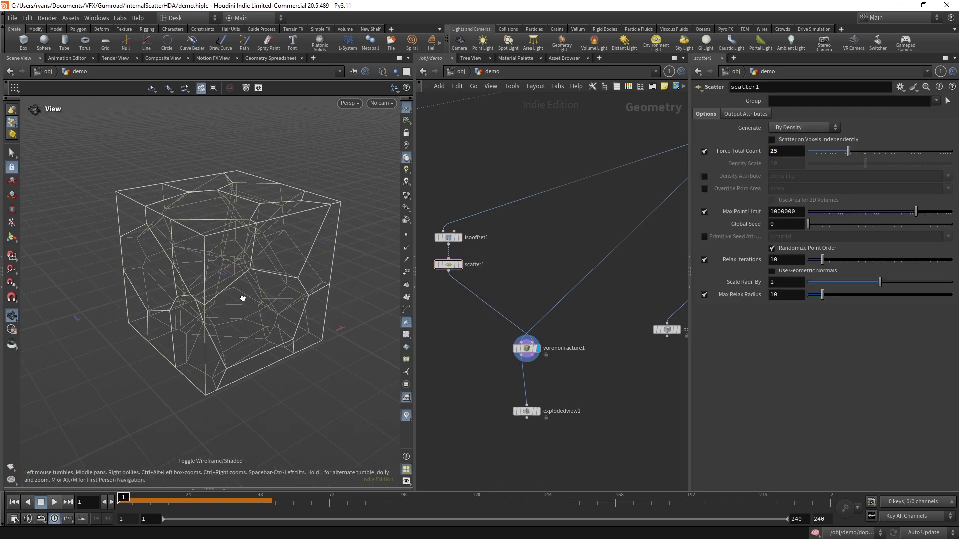
pyautogui.hotkey('shift', 'w')
# Step: Reconnect pointjitter1 to voronoifracture1 in place of scatter1 and bypass pointjitter1
pyautogui.moveTo(579, 361); pyautogui.dragTo(509, 343, button='middle')
pyautogui.moveTo(601, 321); pyautogui.dragTo(485, 322)
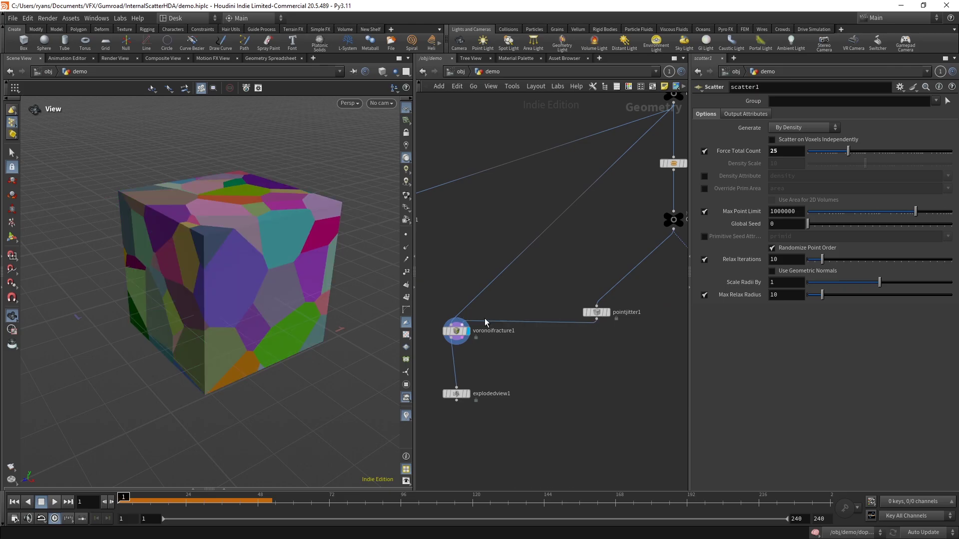
pyautogui.moveTo(624, 350); pyautogui.dragTo(593, 335, button='middle')
pyautogui.click(564, 311)
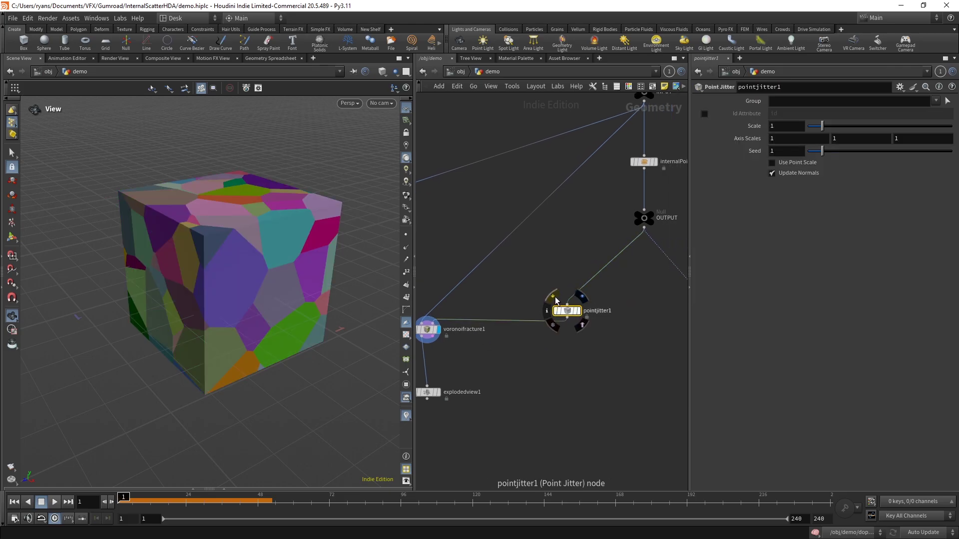
pyautogui.click(554, 298)
pyautogui.click(554, 297)
pyautogui.click(554, 298)
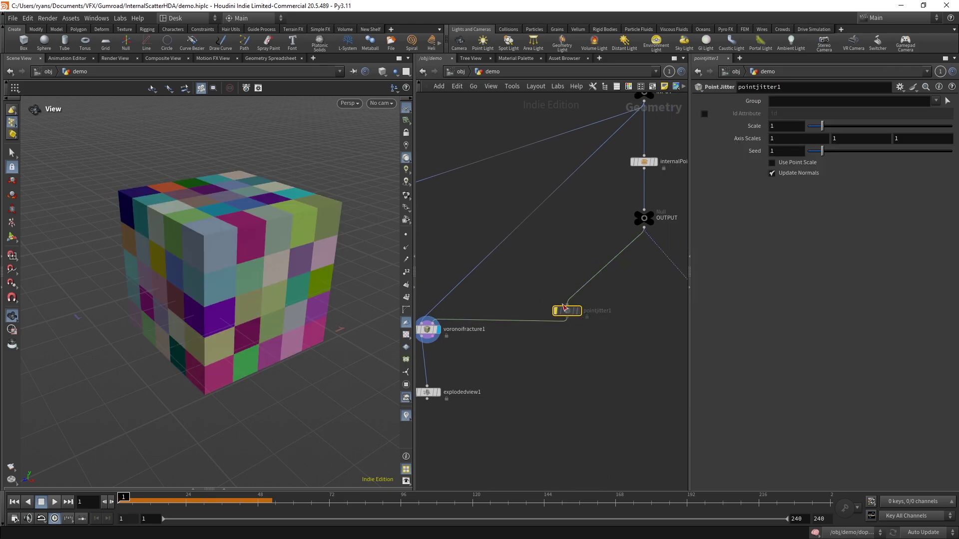
pyautogui.moveTo(567, 310); pyautogui.dragTo(561, 286)
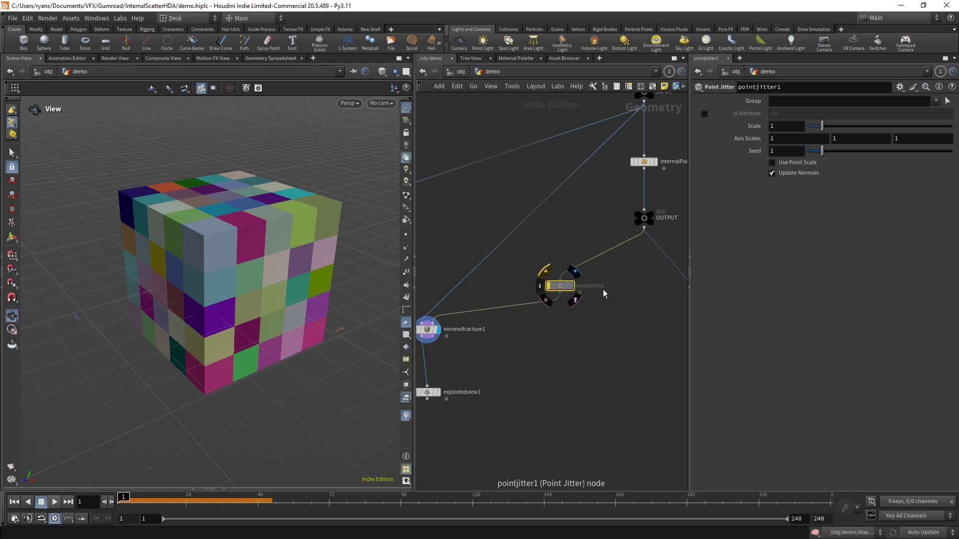
# Step: Display and select the OUTPUT null and examine the evenly spaced internal points
pyautogui.scroll(-2, 614, 290)
pyautogui.click(648, 230)
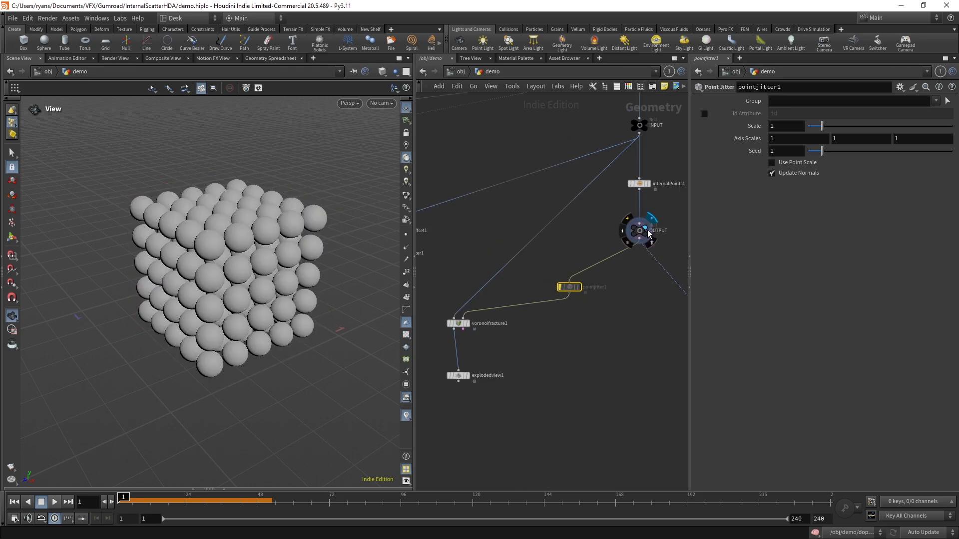
pyautogui.click(640, 230)
pyautogui.moveTo(626, 296); pyautogui.dragTo(442, 223, button='middle')
pyautogui.scroll(4, 502, 189)
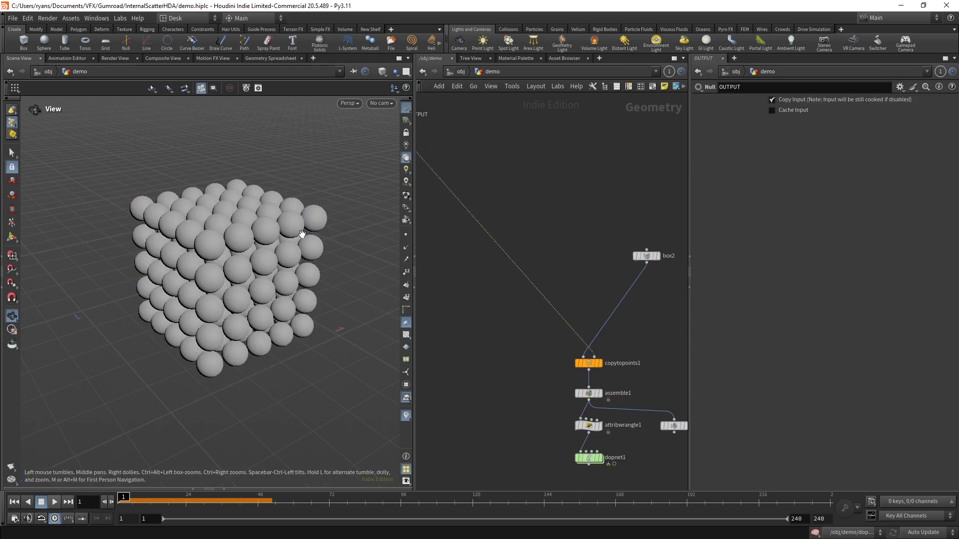
pyautogui.moveTo(243, 238); pyautogui.dragTo(200, 250)
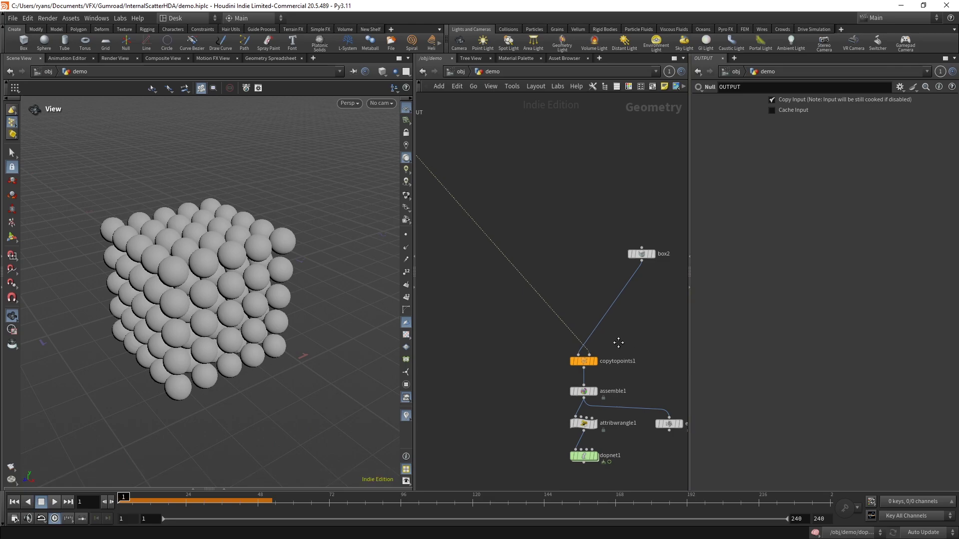
# Step: Display copytopoints1 and enable Center Points on internalPoints1, checking how the copied boxes fill the volume
pyautogui.moveTo(597, 356); pyautogui.dragTo(552, 331, button='middle')
pyautogui.click(555, 339)
pyautogui.scroll(-3, 559, 289)
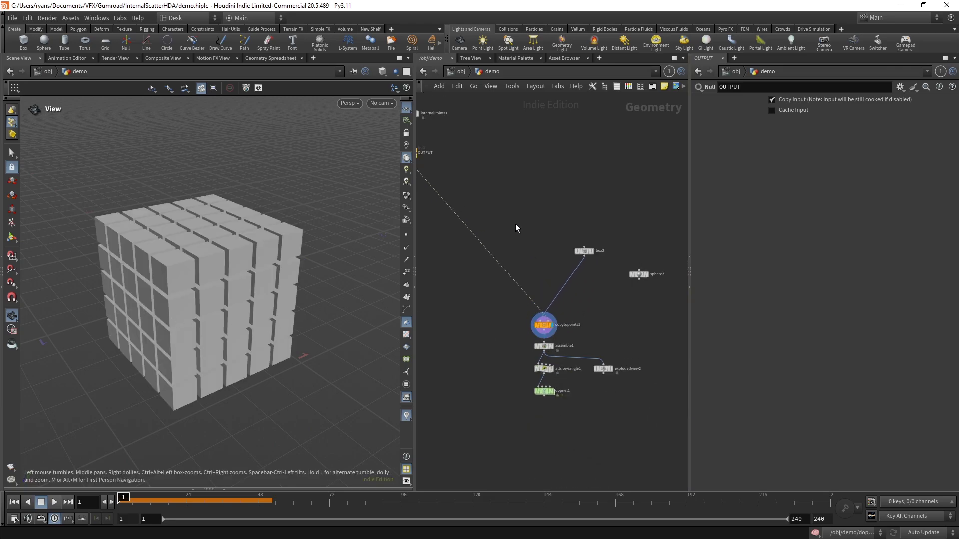
pyautogui.moveTo(516, 223); pyautogui.dragTo(588, 273, button='middle')
pyautogui.click(482, 163)
pyautogui.click(780, 171)
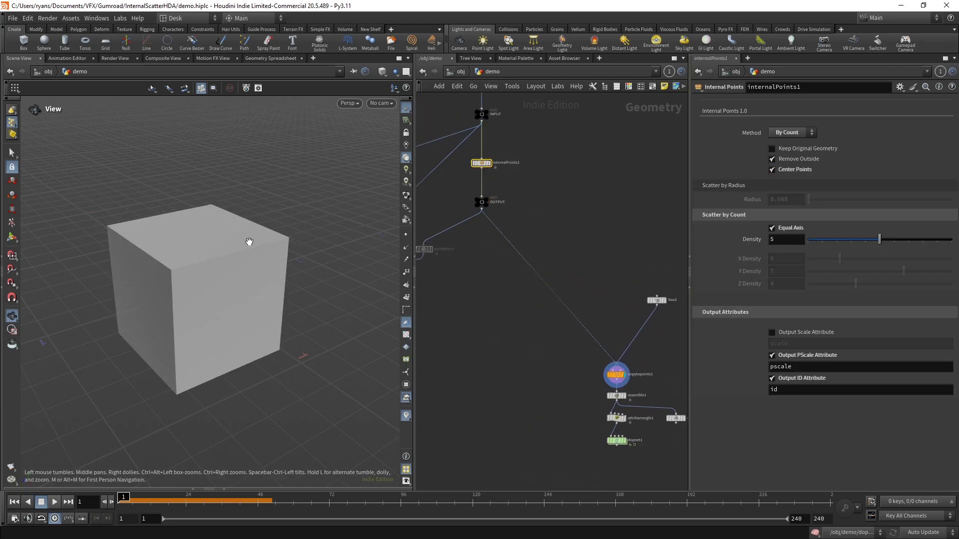
pyautogui.hotkey('shift', 'w')
pyautogui.hotkey('shift', 'w')
pyautogui.hotkey('space', 'g')
pyautogui.hotkey('shift', 'w')
pyautogui.hotkey('shift', 'w')
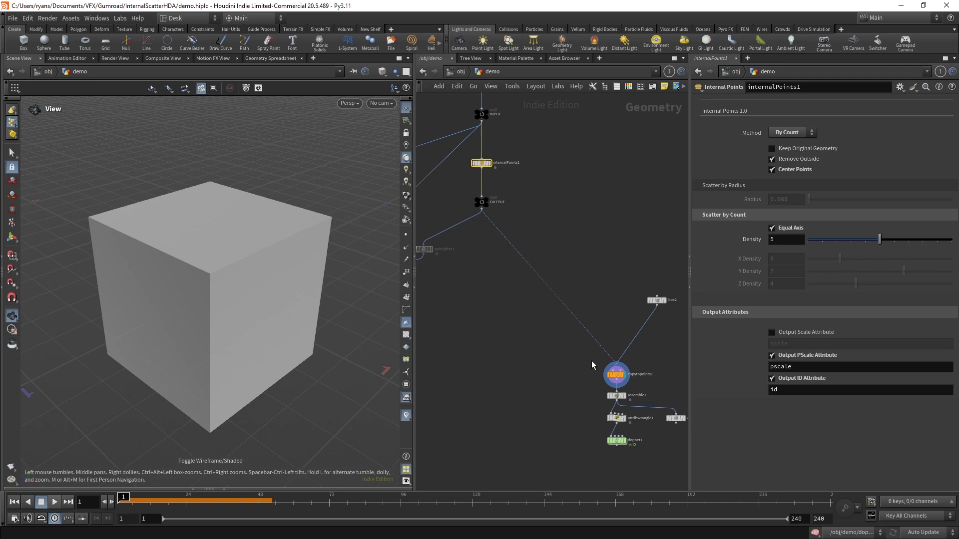
# Step: Display and select explodedview2 to examine the separated boxes, and move box2 closer to copytopoints1
pyautogui.moveTo(548, 349); pyautogui.dragTo(387, 314, button='middle')
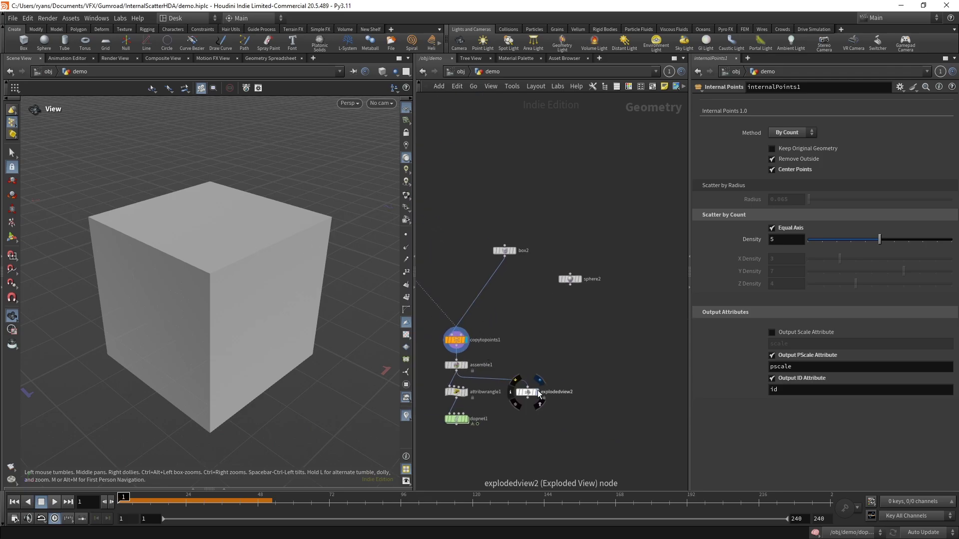
pyautogui.click(539, 393)
pyautogui.moveTo(556, 416); pyautogui.dragTo(521, 383)
pyautogui.hotkey('space', 'h')
pyautogui.hotkey('space', 'g')
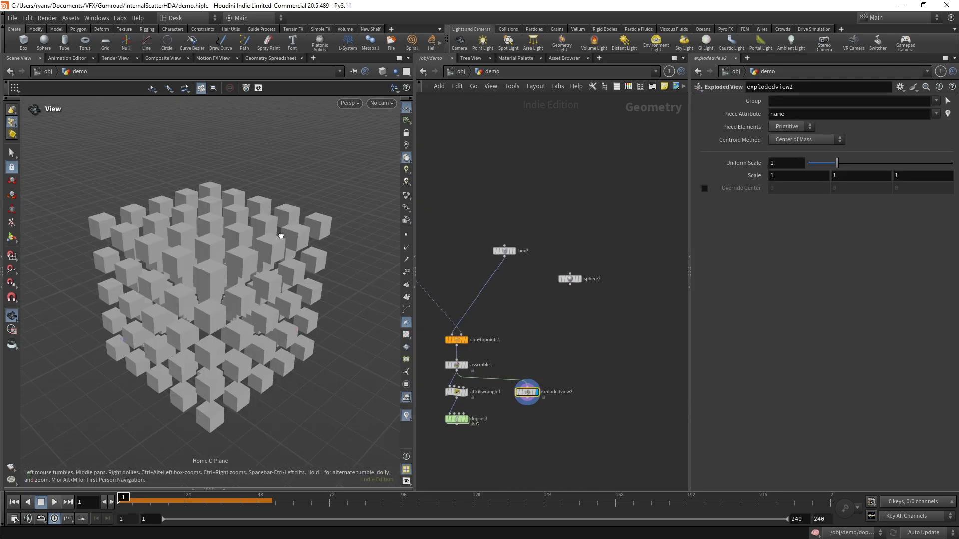
pyautogui.moveTo(281, 236); pyautogui.dragTo(271, 208)
pyautogui.moveTo(508, 259); pyautogui.dragTo(582, 278, button='middle')
pyautogui.moveTo(579, 270); pyautogui.dragTo(573, 304)
# Step: On internalPoints1, disable Output PScale Attribute and enable Output Scale Attribute
pyautogui.scroll(-3, 554, 273)
pyautogui.moveTo(451, 182); pyautogui.dragTo(477, 199, button='middle')
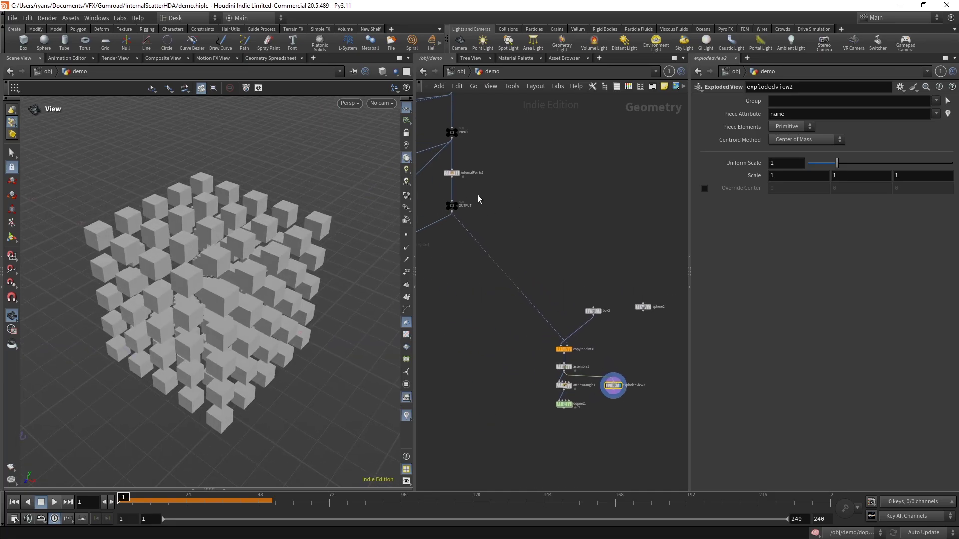
pyautogui.click(451, 173)
pyautogui.click(804, 355)
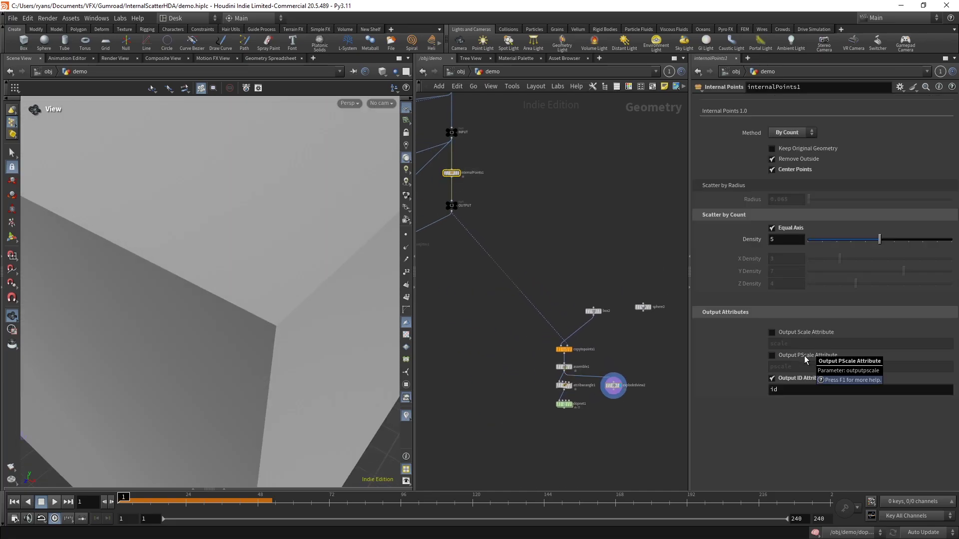
pyautogui.click(804, 356)
pyautogui.click(804, 355)
pyautogui.click(811, 333)
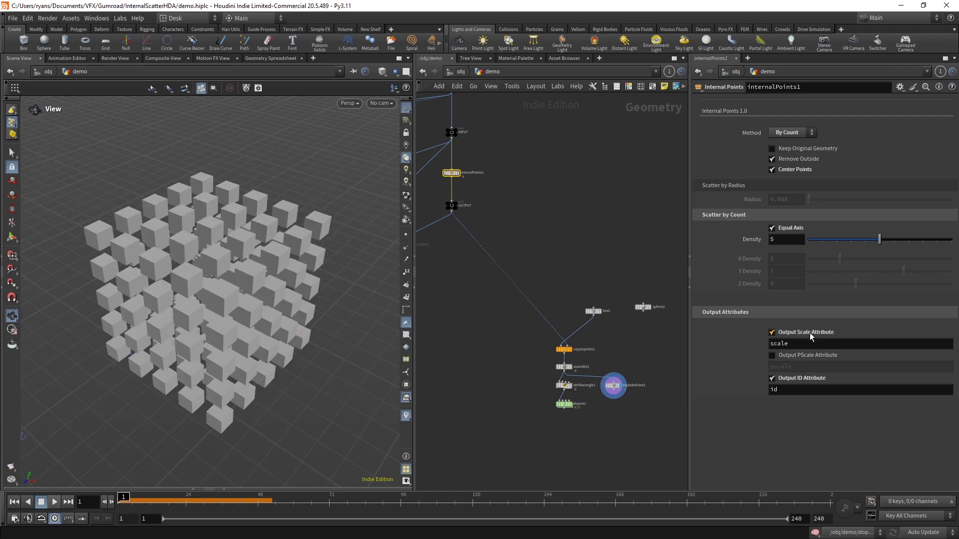
# Step: Display copytopoints1 and connect box3 to the INPUT null in place of box4
pyautogui.press('w')
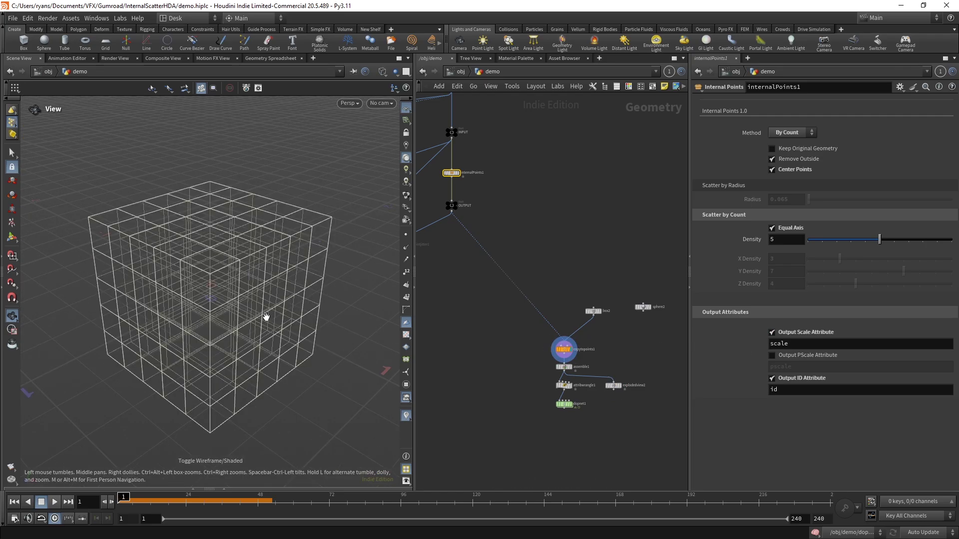
pyautogui.press('w')
pyautogui.moveTo(518, 181); pyautogui.dragTo(533, 413, button='middle')
pyautogui.scroll(3, 532, 344)
pyautogui.click(538, 310)
pyautogui.moveTo(505, 353); pyautogui.dragTo(561, 297, button='middle')
pyautogui.click(470, 313)
# Step: Examine in wireframe how the copied boxes fill the elongated box
pyautogui.press('w')
pyautogui.scroll(-5, 266, 280)
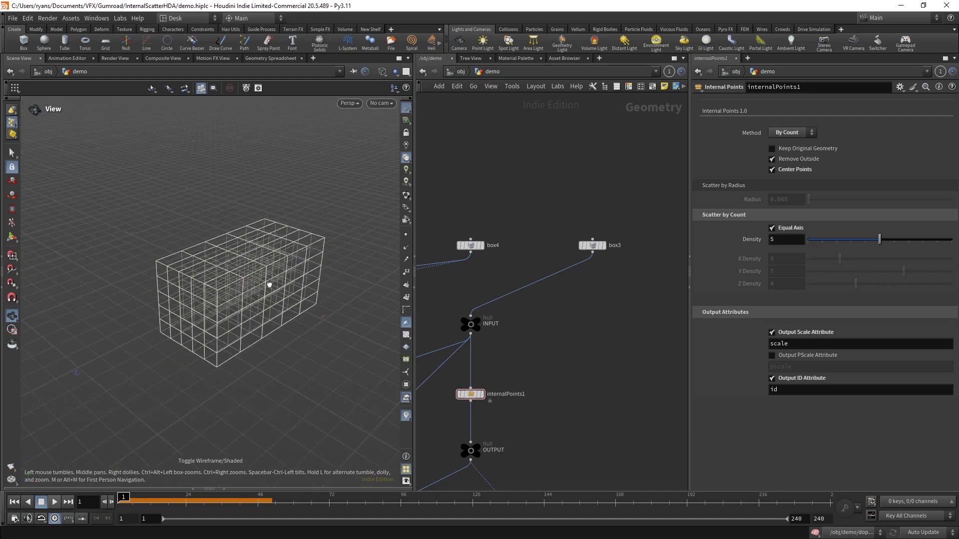
pyautogui.moveTo(268, 282); pyautogui.dragTo(156, 325)
pyautogui.press('h')
pyautogui.scroll(5, 214, 270)
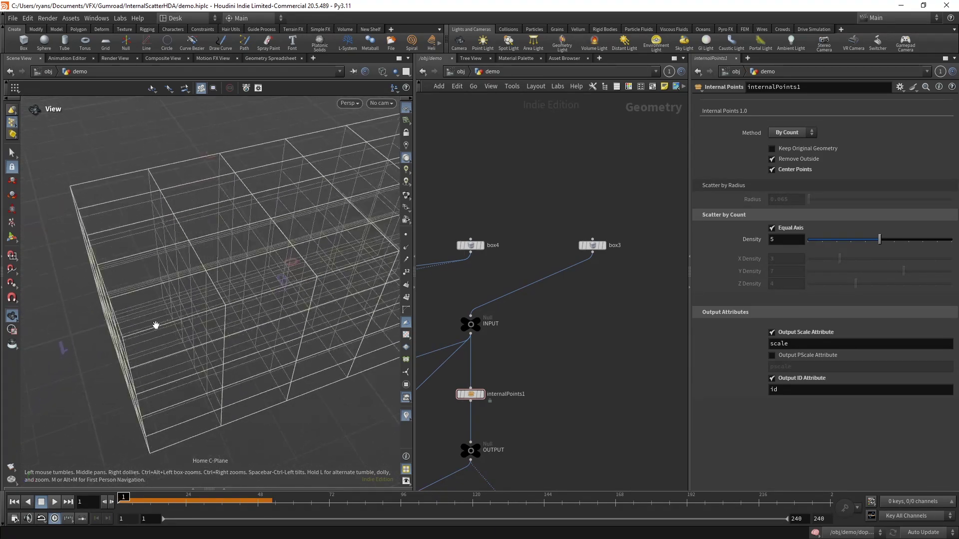
pyautogui.press('w')
# Step: Display explodedview2 and examine the separated pieces of the elongated box
pyautogui.scroll(-4, 576, 388)
pyautogui.moveTo(575, 388); pyautogui.dragTo(514, 225, button='middle')
pyautogui.scroll(2, 569, 331)
pyautogui.click(592, 345)
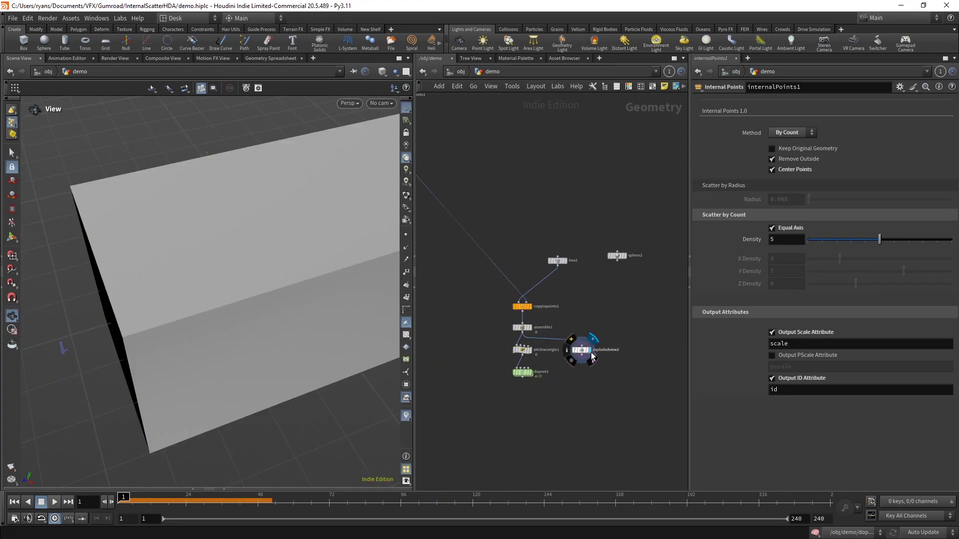
pyautogui.press('f')
pyautogui.moveTo(308, 283); pyautogui.dragTo(271, 251)
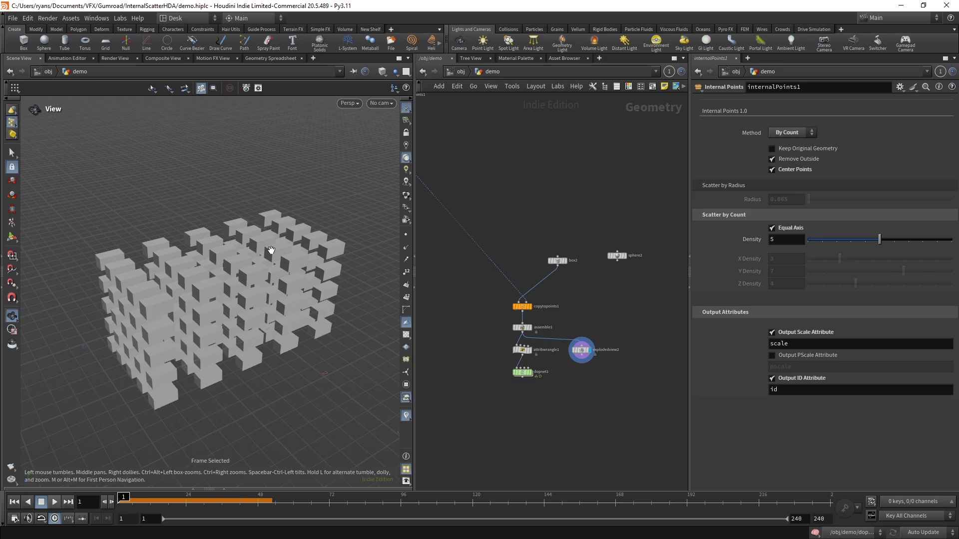
pyautogui.scroll(-3, 489, 273)
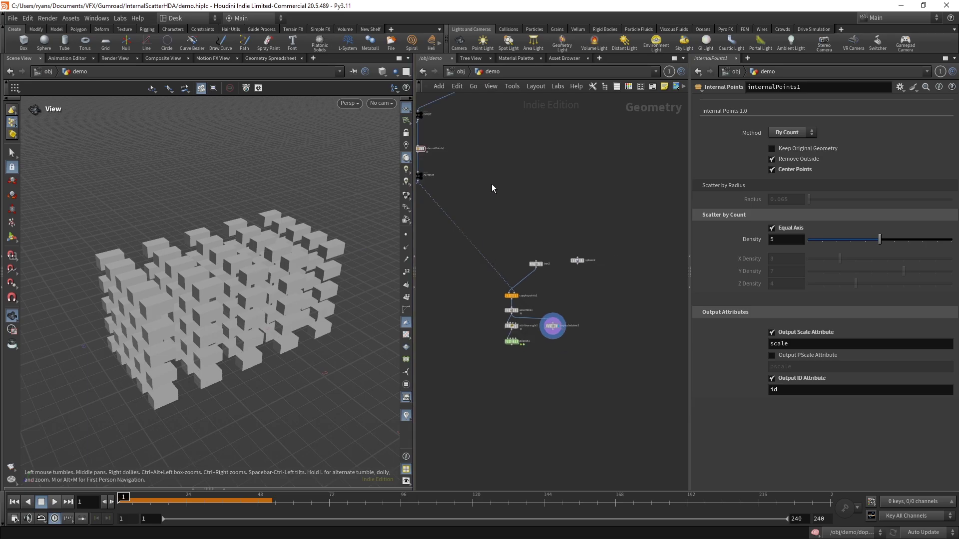
pyautogui.moveTo(491, 185); pyautogui.dragTo(520, 237, button='middle')
pyautogui.moveTo(240, 276); pyautogui.dragTo(233, 254)
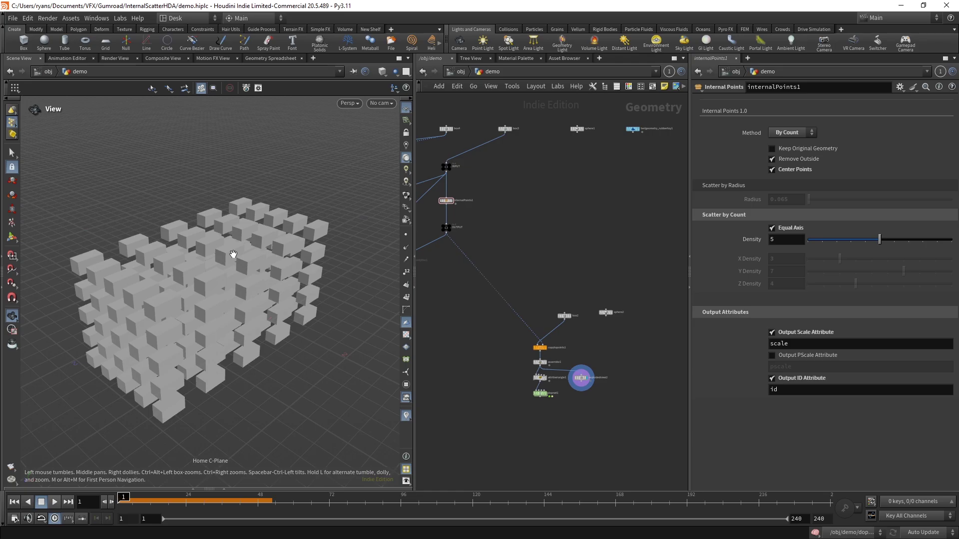
# Step: Reconnect box4 to the INPUT null, and switch internalPoints1 from Output Scale Attribute to Output PScale Attribute
pyautogui.scroll(2, 461, 155)
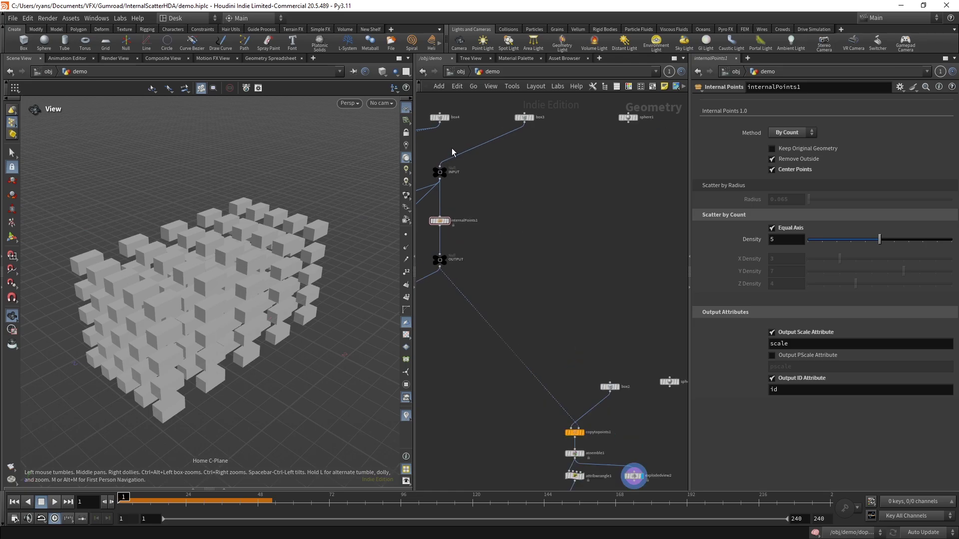
pyautogui.click(811, 333)
pyautogui.click(809, 355)
pyautogui.press('f')
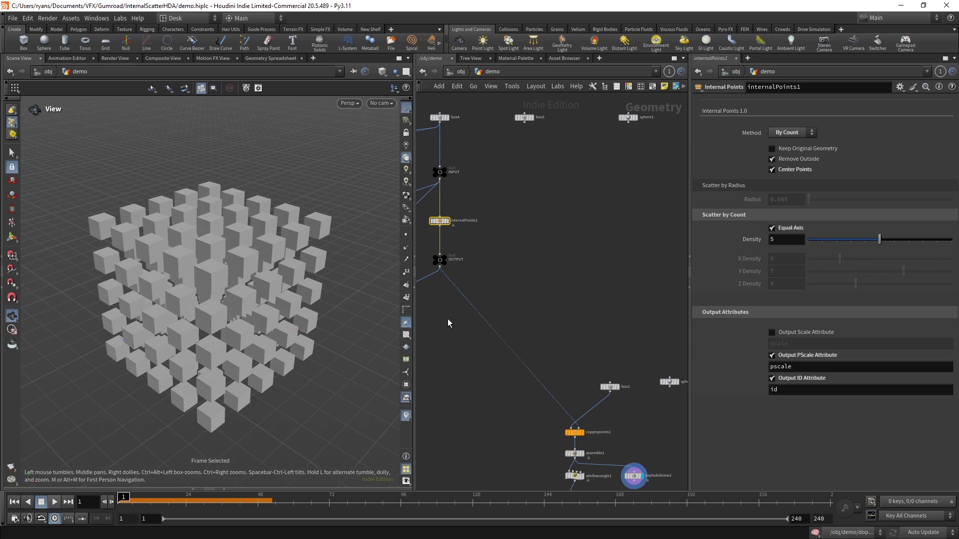
# Step: Connect sphere2 to copytopoints1 as the geometry to copy in place of box2, and display copytopoints1
pyautogui.scroll(3, 505, 297)
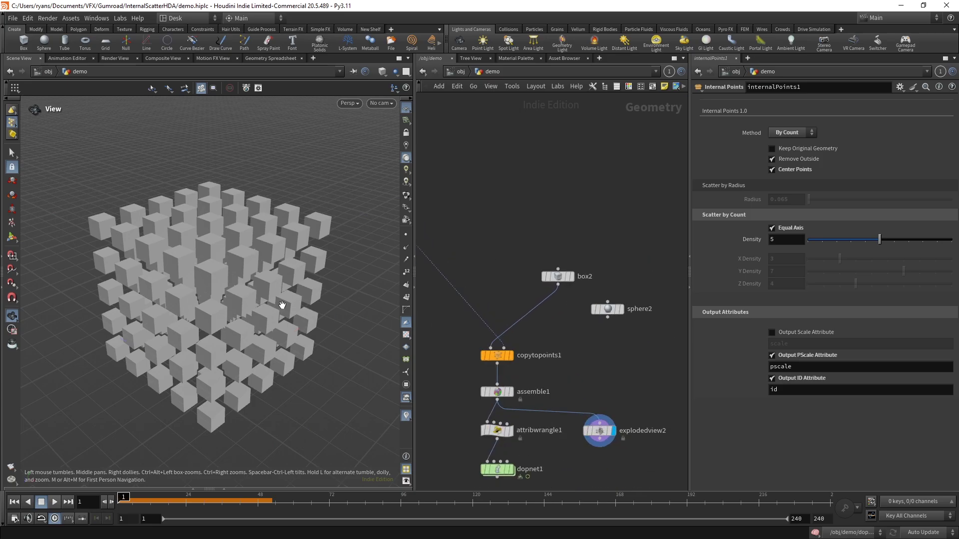
pyautogui.moveTo(282, 304); pyautogui.dragTo(267, 295)
pyautogui.click(607, 318)
pyautogui.click(491, 348)
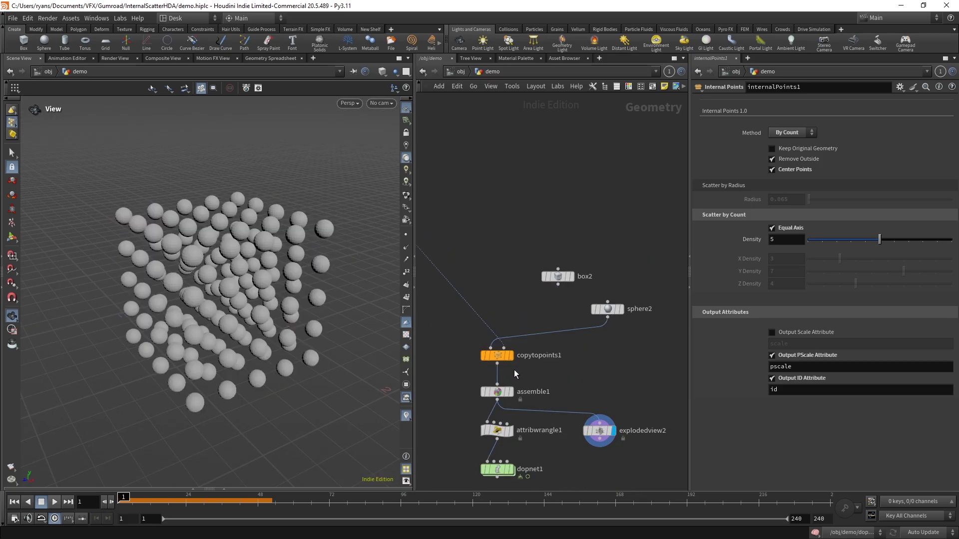
pyautogui.click(510, 355)
pyautogui.press('f')
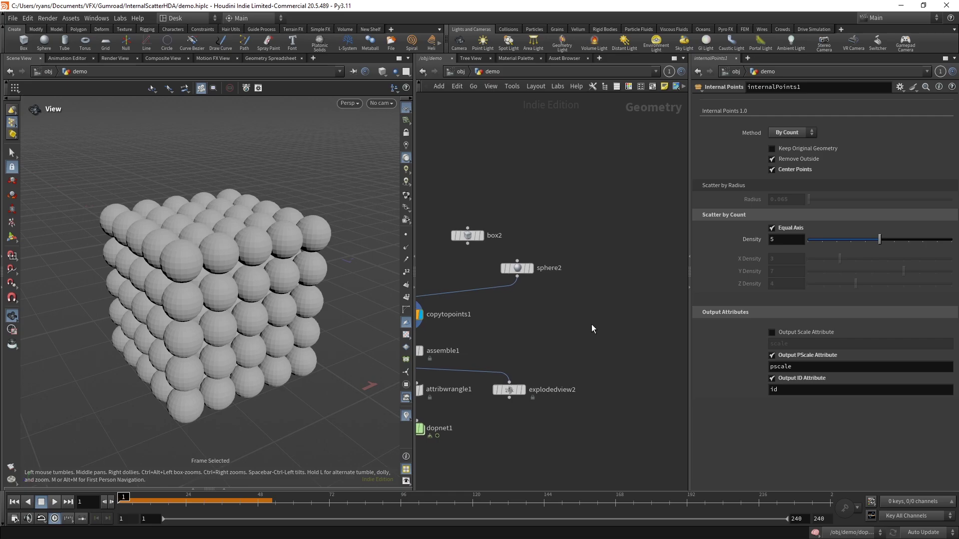
# Step: Add a Test Geometry: Rubber Toy node and connect it to copytopoints1 as the geometry to copy
pyautogui.press('Tab')
pyautogui.write('test')
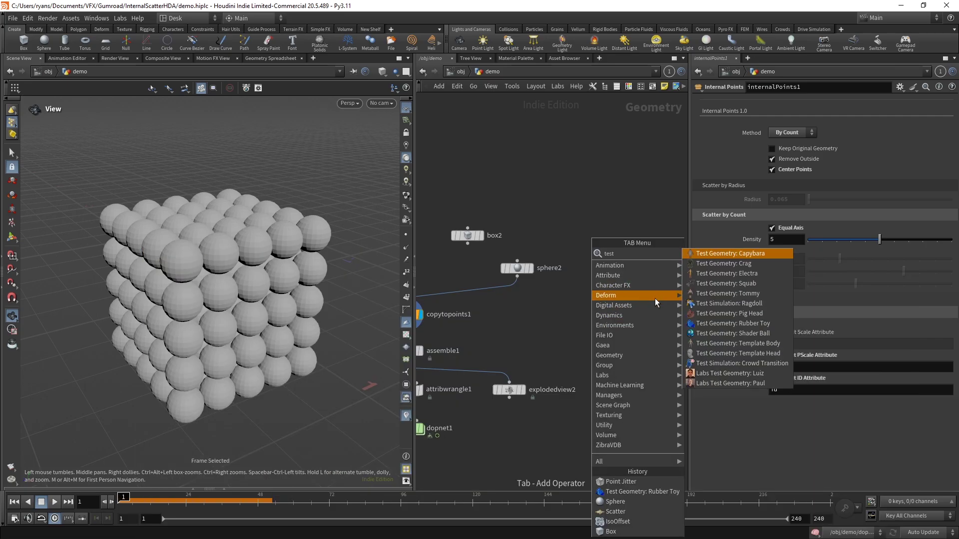
pyautogui.click(765, 325)
pyautogui.click(577, 320)
pyautogui.click(577, 322)
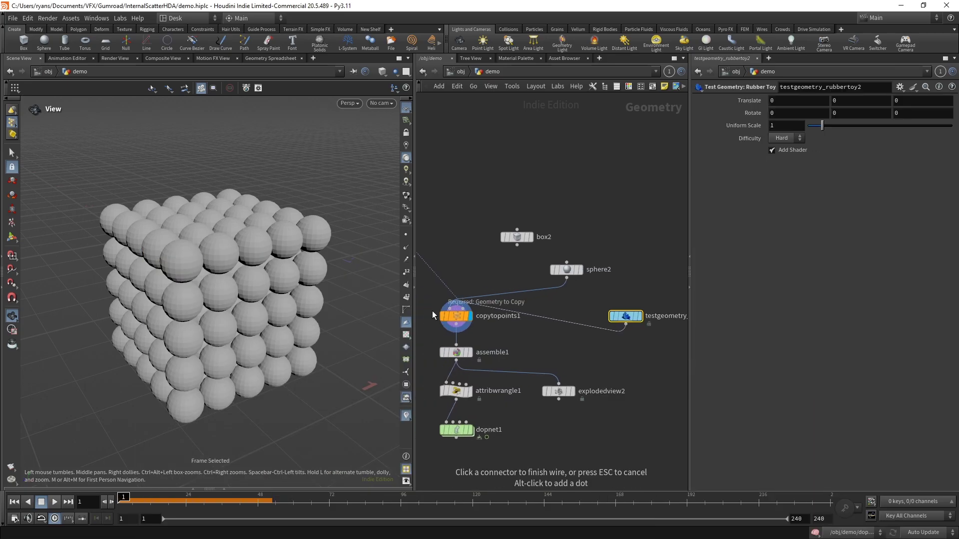
pyautogui.click(436, 311)
pyautogui.moveTo(314, 267); pyautogui.dragTo(400, 283)
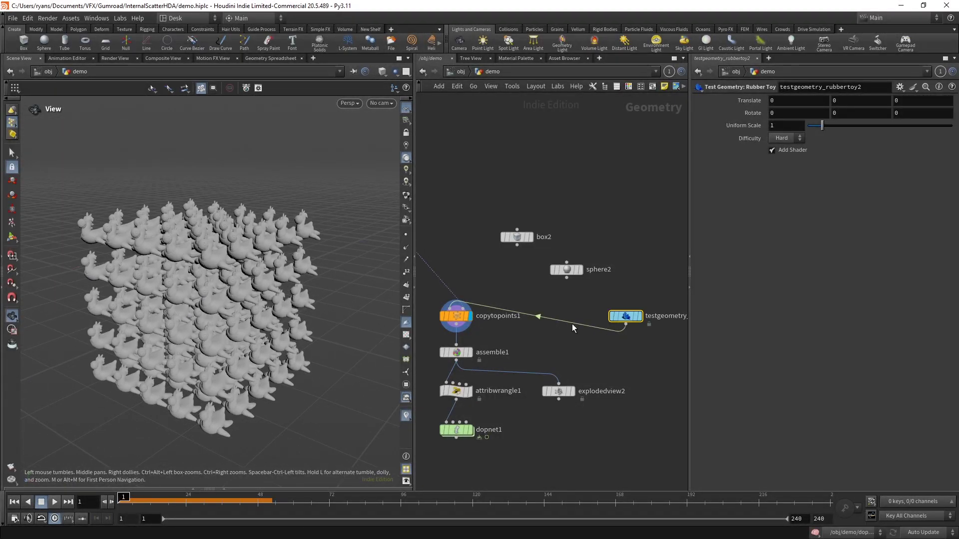
# Step: Reconnect box2 to copytopoints1 as the geometry to copy, and delete sphere2 and the rubber toy node beside it
pyautogui.click(517, 245)
pyautogui.click(449, 309)
pyautogui.keyDown('shift'); pyautogui.click(567, 270); pyautogui.keyUp('shift')
pyautogui.press('Delete')
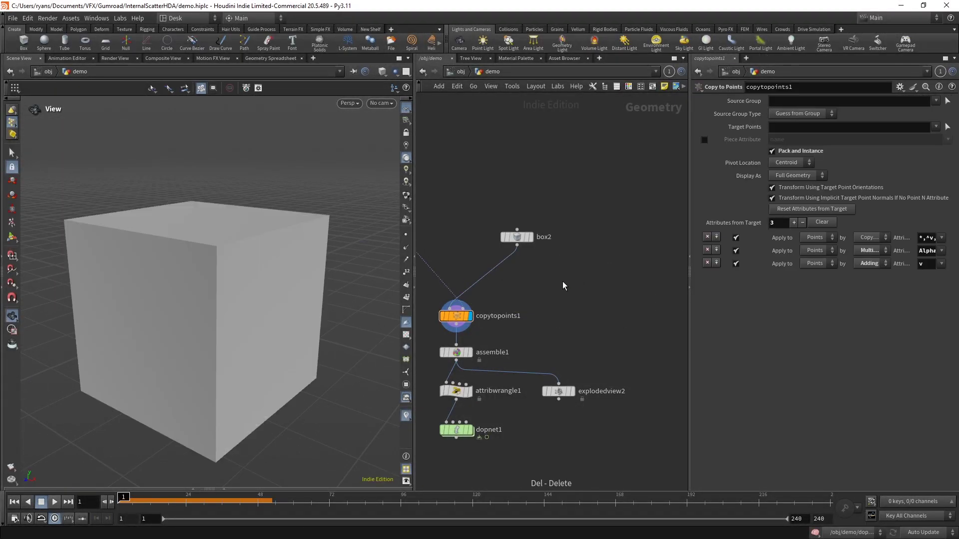
# Step: Play the dopnet1 simulation from the first frame, examine how the boxes fall, then rewind and return to the demo network
pyautogui.moveTo(524, 303); pyautogui.dragTo(562, 228, button='middle')
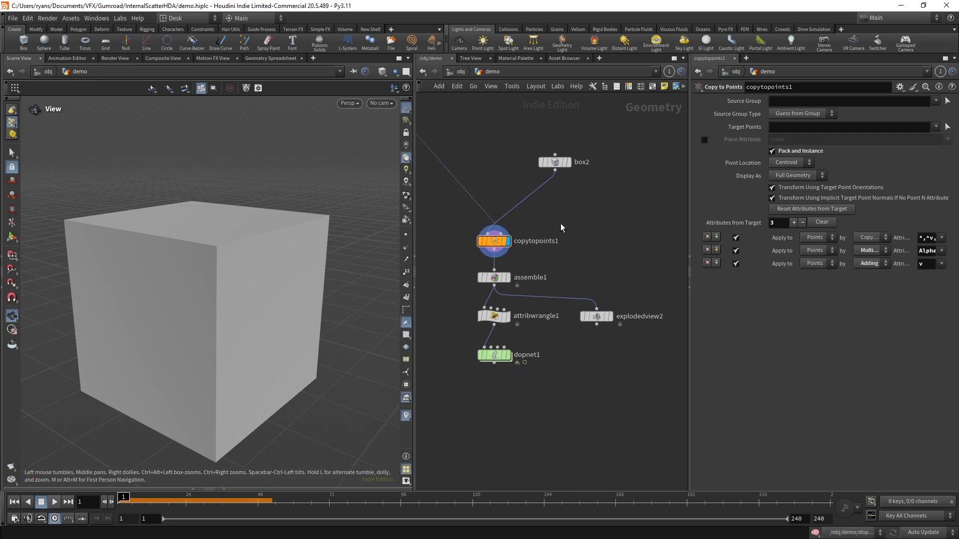
pyautogui.doubleClick(494, 355)
pyautogui.click(14, 504)
pyautogui.click(54, 502)
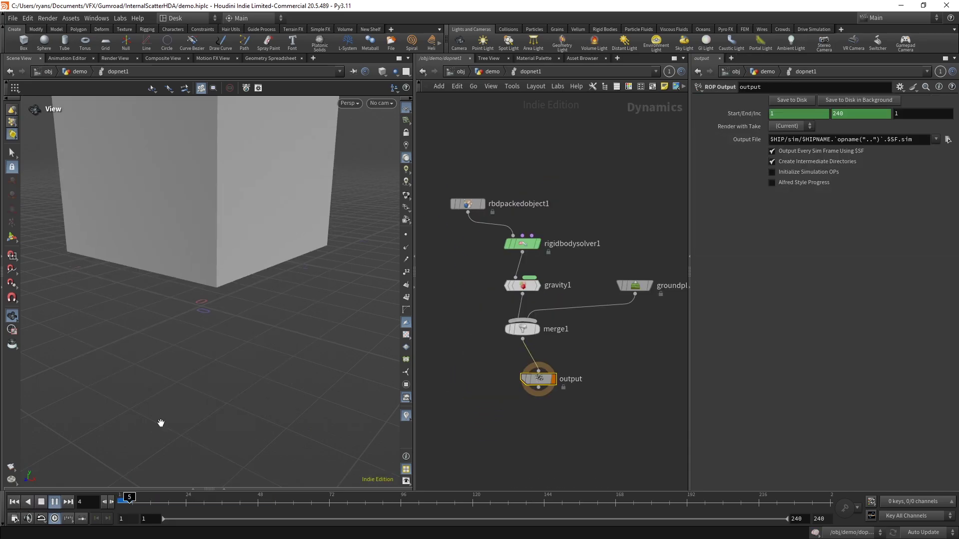
pyautogui.scroll(-8, 190, 374)
pyautogui.moveTo(310, 253); pyautogui.dragTo(218, 338)
pyautogui.scroll(-4, 218, 338)
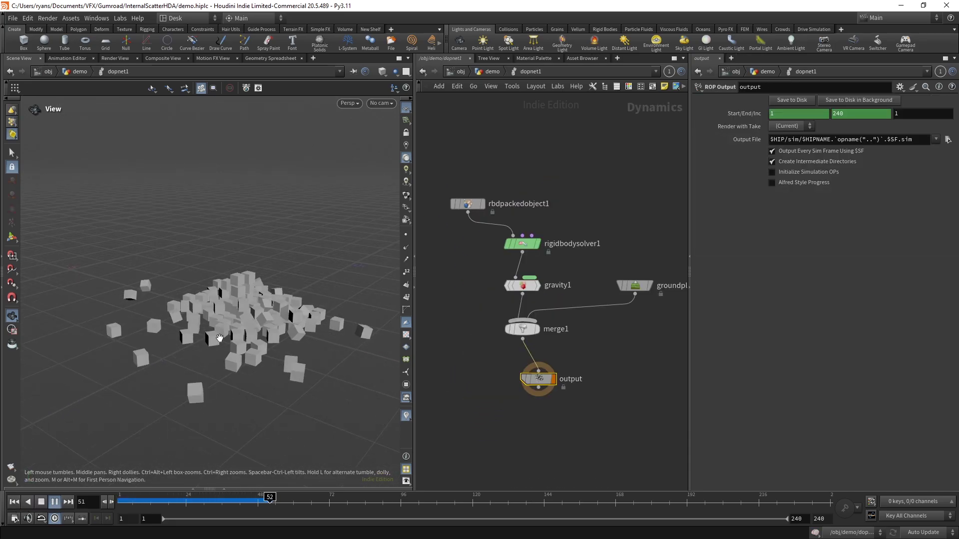
pyautogui.click(14, 502)
pyautogui.press('u')
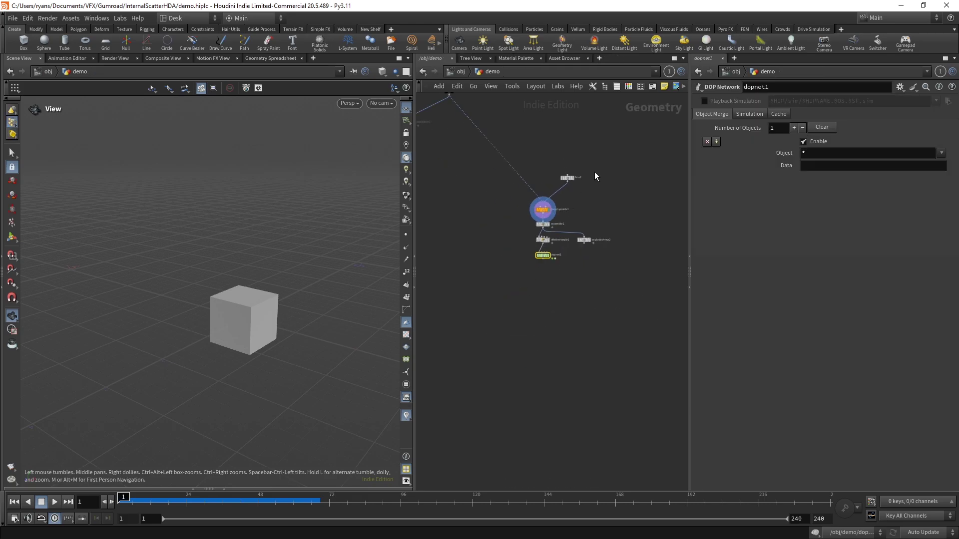
# Step: Move the box copying and simulation nodes together to directly below the OUTPUT null
pyautogui.moveTo(595, 174); pyautogui.dragTo(609, 306, button='middle')
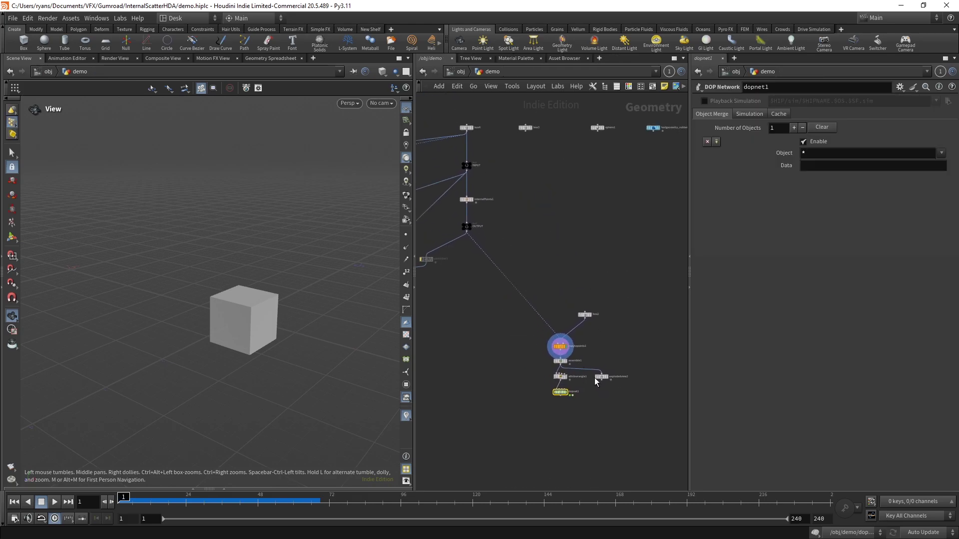
pyautogui.moveTo(627, 407); pyautogui.dragTo(533, 296)
pyautogui.moveTo(561, 351); pyautogui.dragTo(467, 298)
pyautogui.click(521, 252)
pyautogui.moveTo(506, 237); pyautogui.dragTo(566, 261, button='middle')
# Step: Display the OUTPUT null and reset the scene view to its home framing
pyautogui.scroll(3, 566, 262)
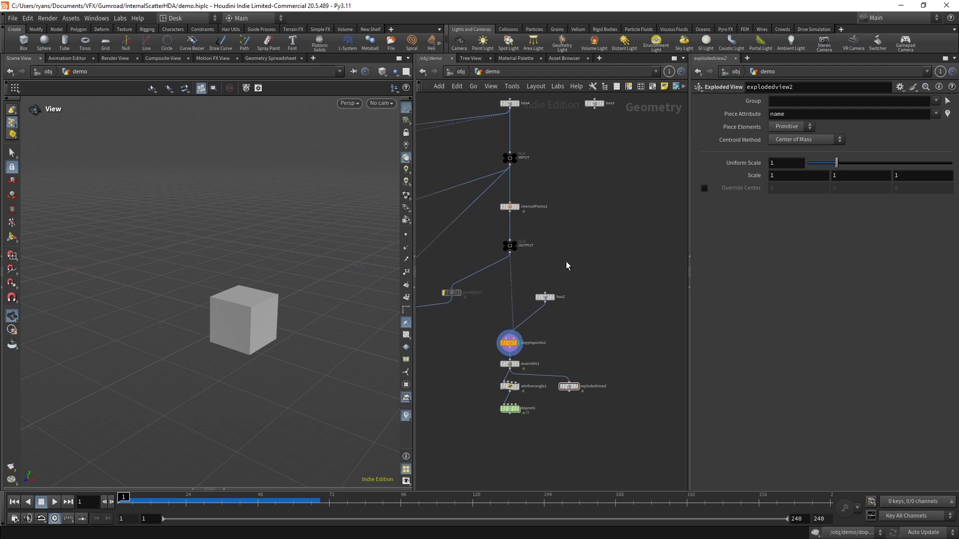
pyautogui.scroll(4, 544, 254)
pyautogui.click(489, 232)
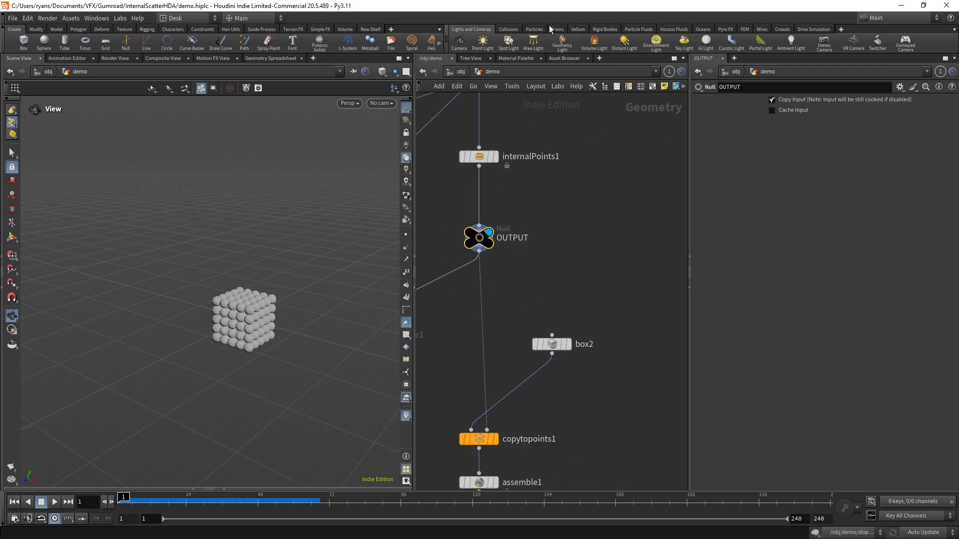
pyautogui.press('h')
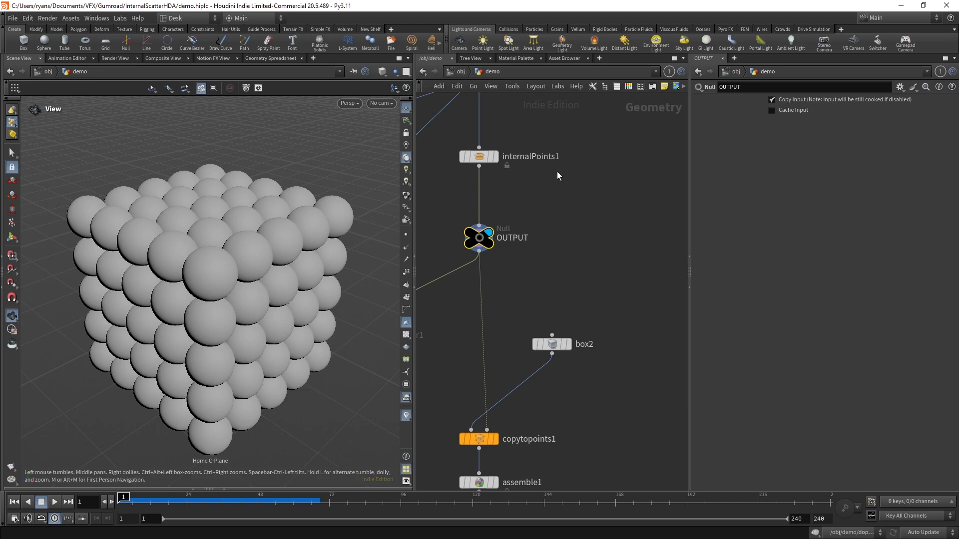